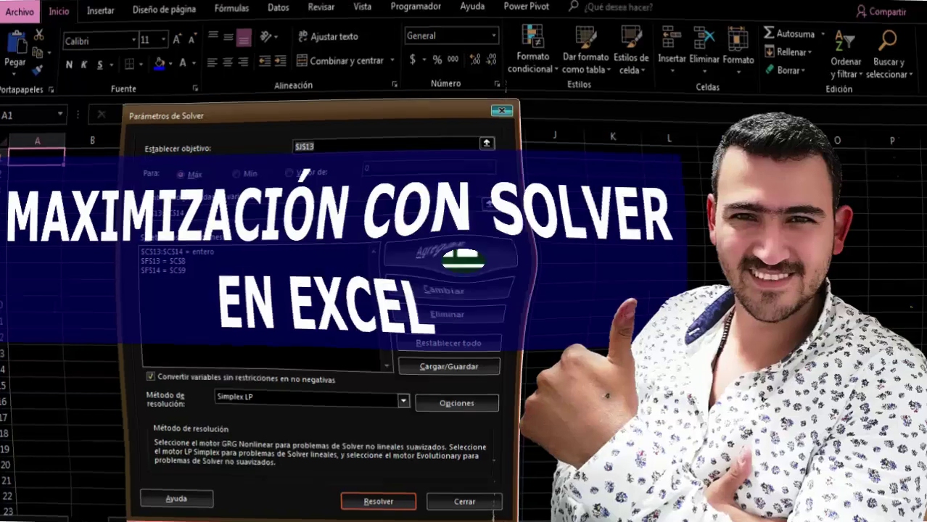
Search YouTube for 'aprende y enseña excel' and subscribe to the channel with notifications on.
type("prende")
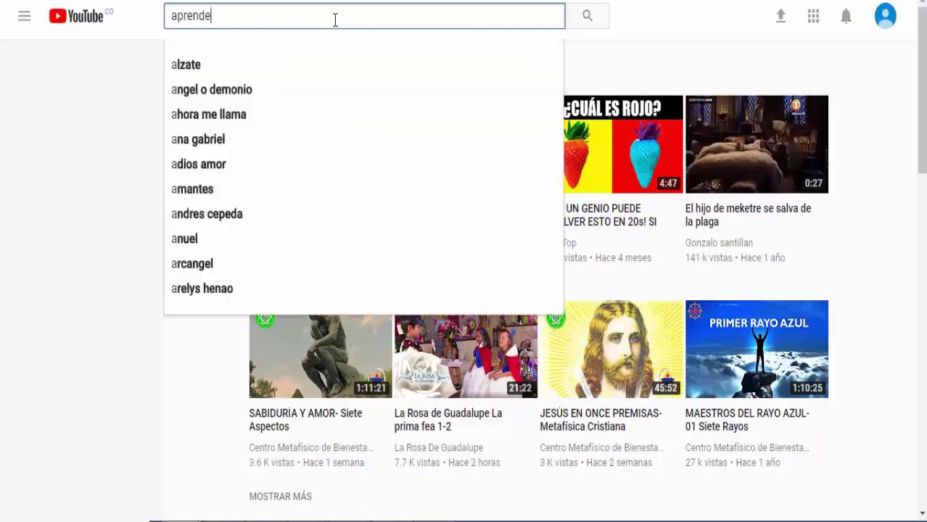
type(" y enseña")
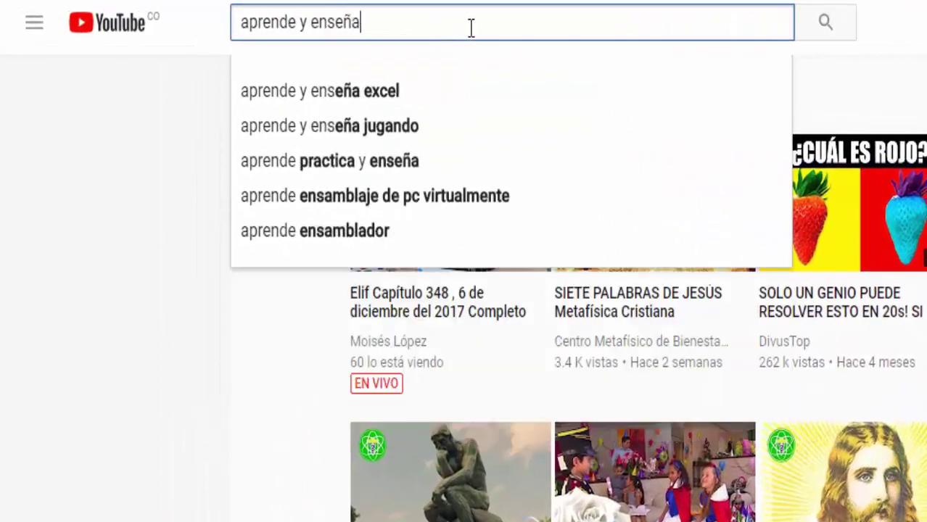
type(" excel")
key("Return")
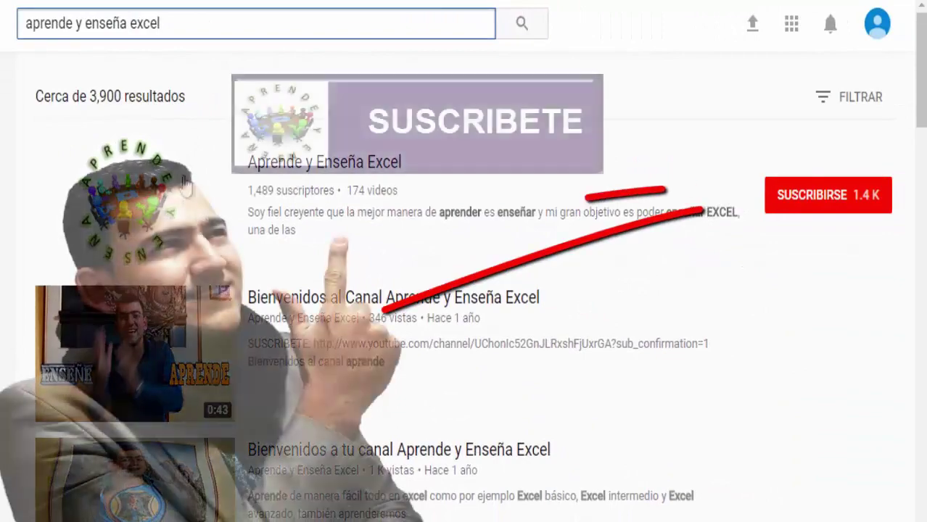
left_click(838, 206)
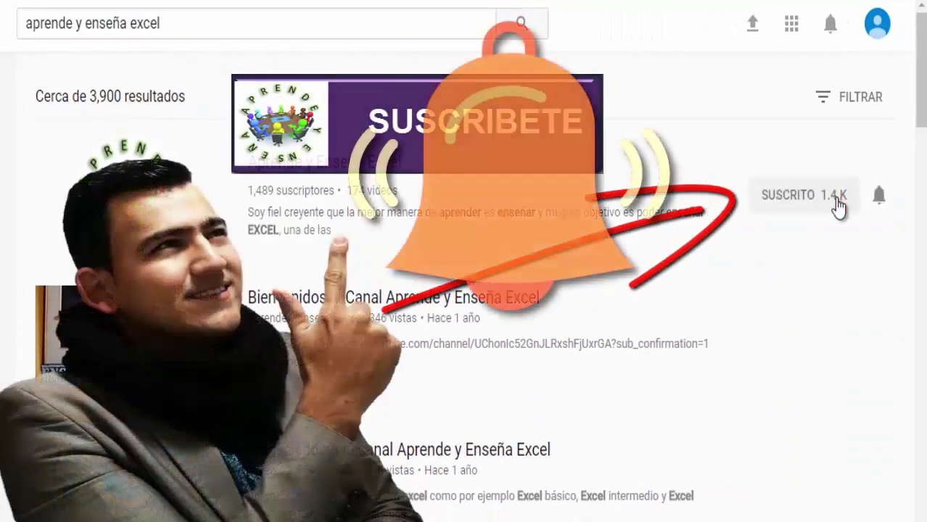
left_click(880, 205)
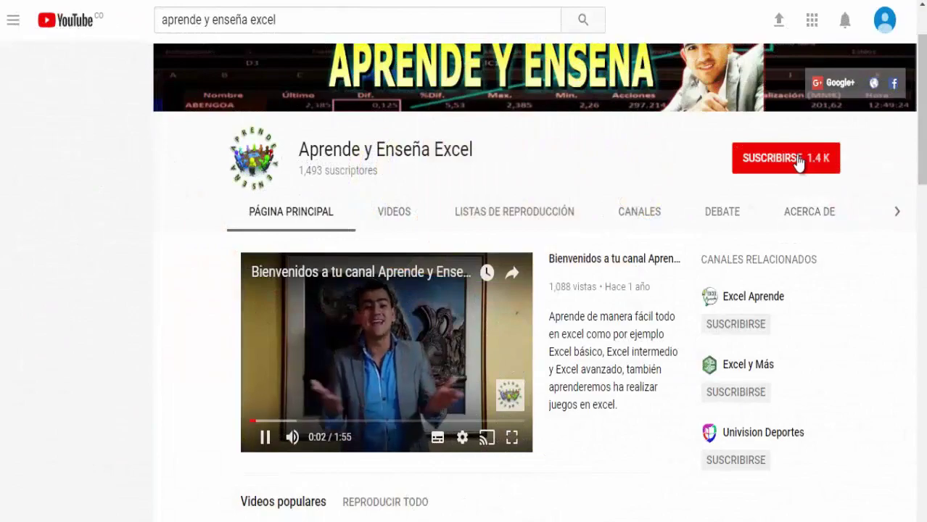
Subscribe from the channel's home page and again from its BINGO in Excel video page.
left_click(799, 164)
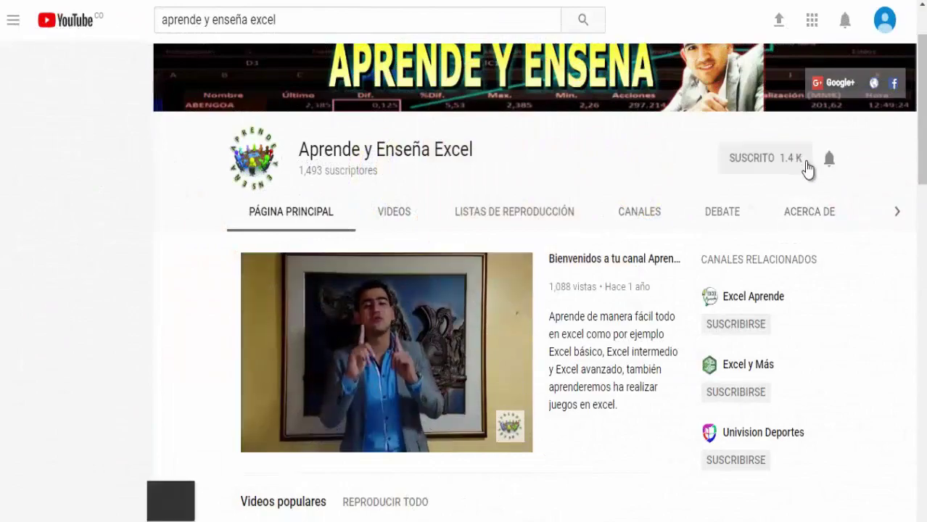
scroll(806, 167, "down", 1)
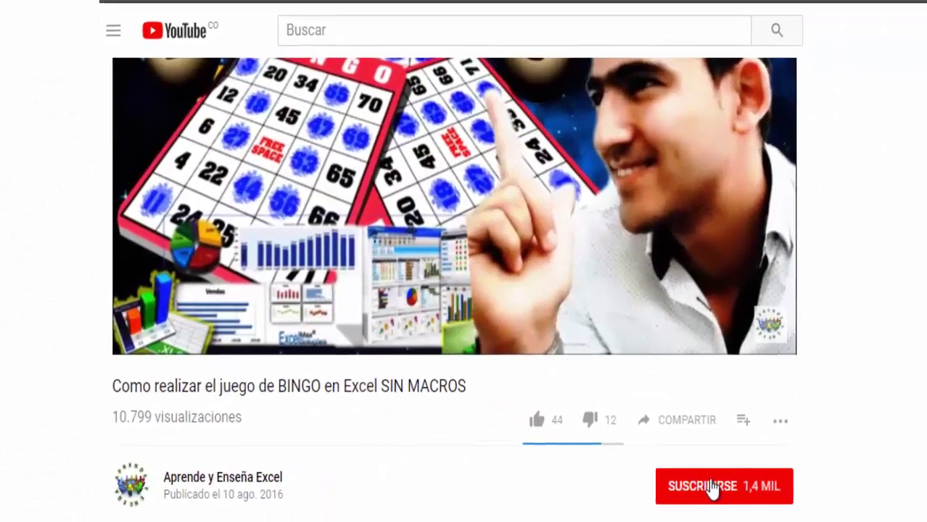
left_click(713, 482)
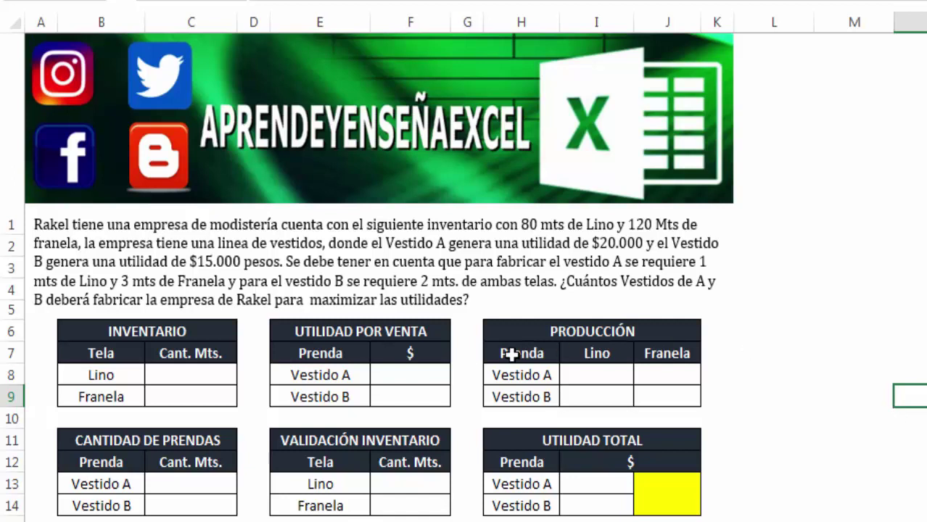
Enter the fabric inventory: Lino 80 in C8 and Franela 120 in C9.
left_click(214, 374)
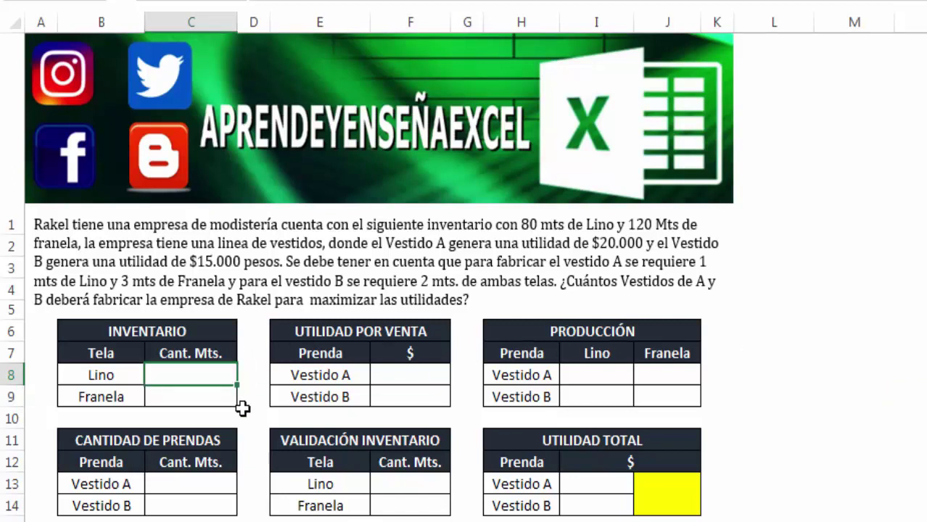
type("80")
key("Return")
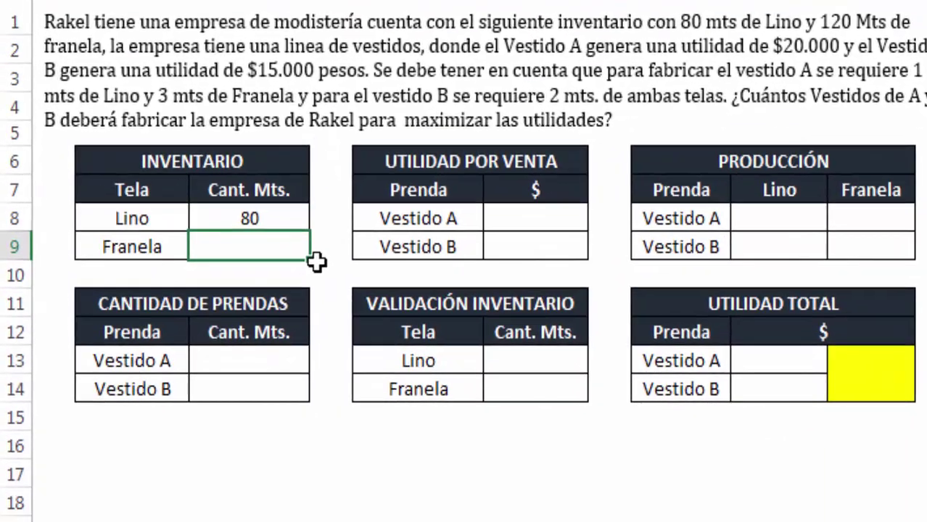
type("12")
type("0")
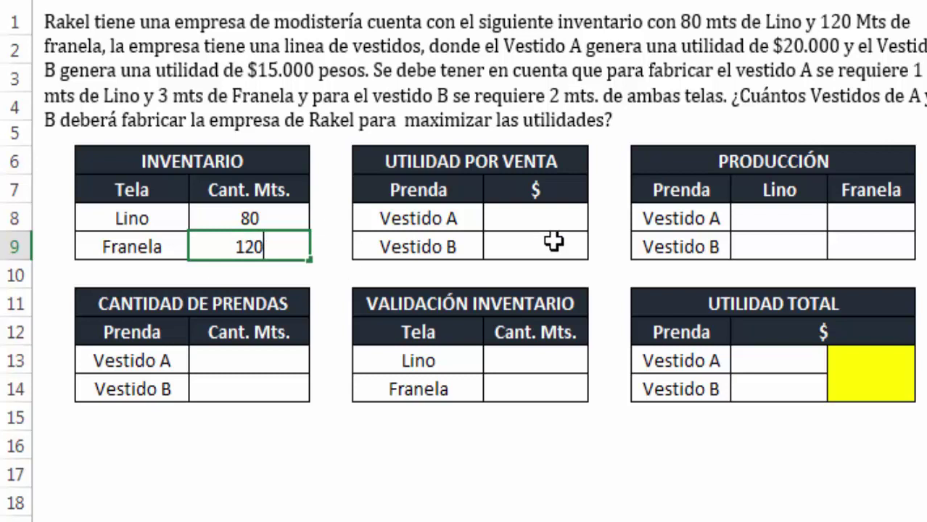
left_click(524, 221)
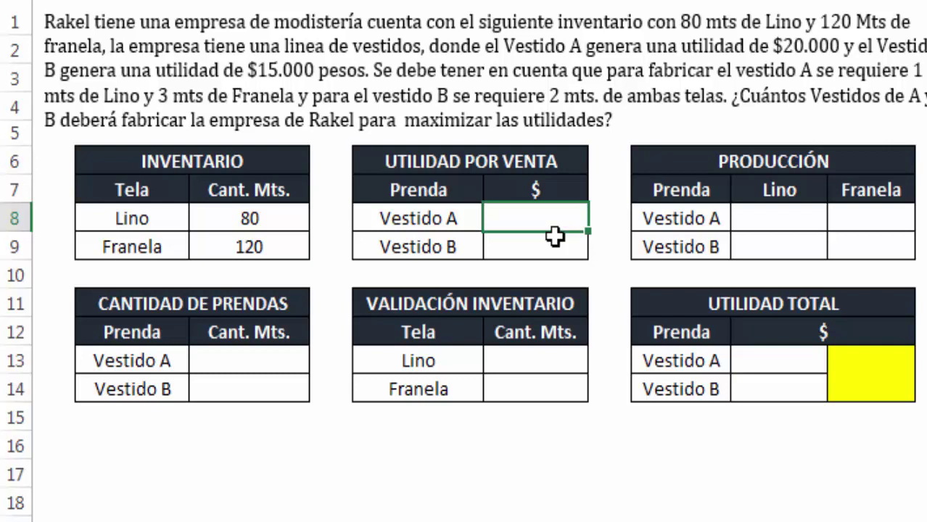
Enter the profit per dress: 20000 for Vestido A and 15000 for Vestido B.
type("20000")
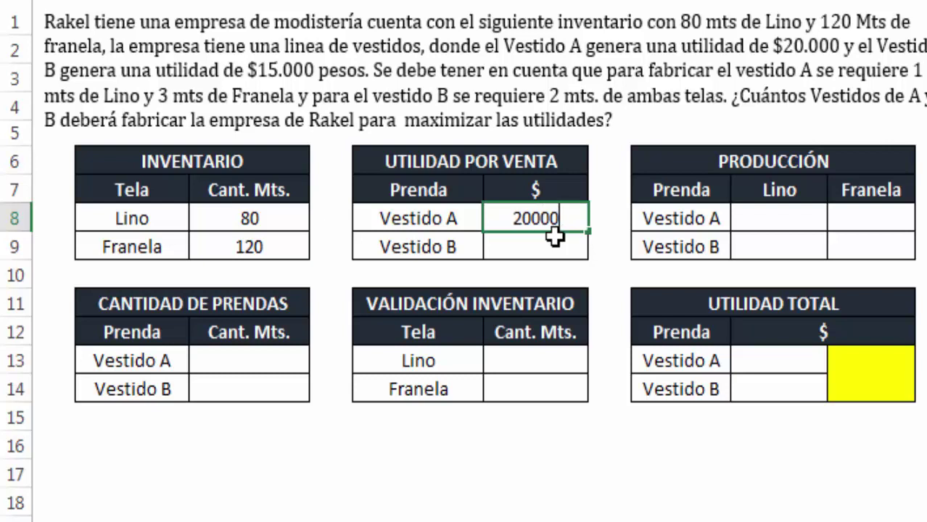
key("Return")
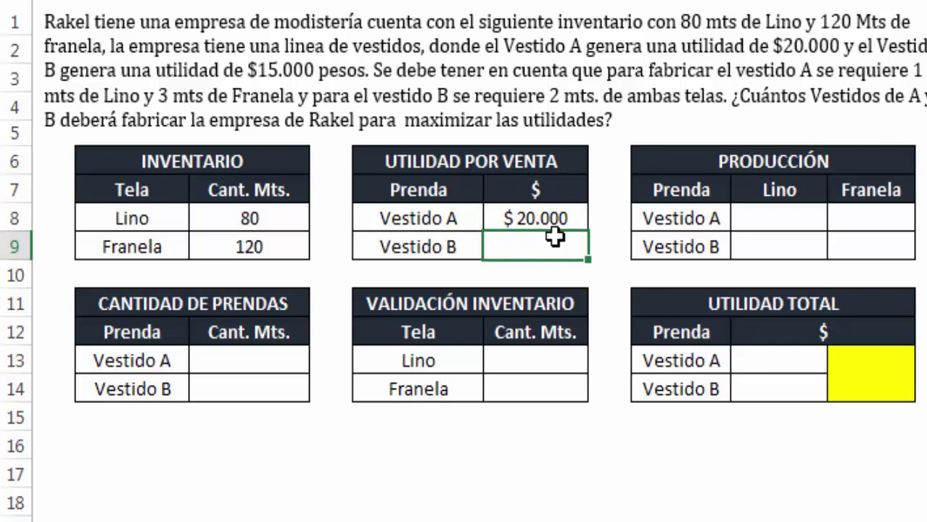
type("15.")
type("00")
type("0")
left_click(791, 227)
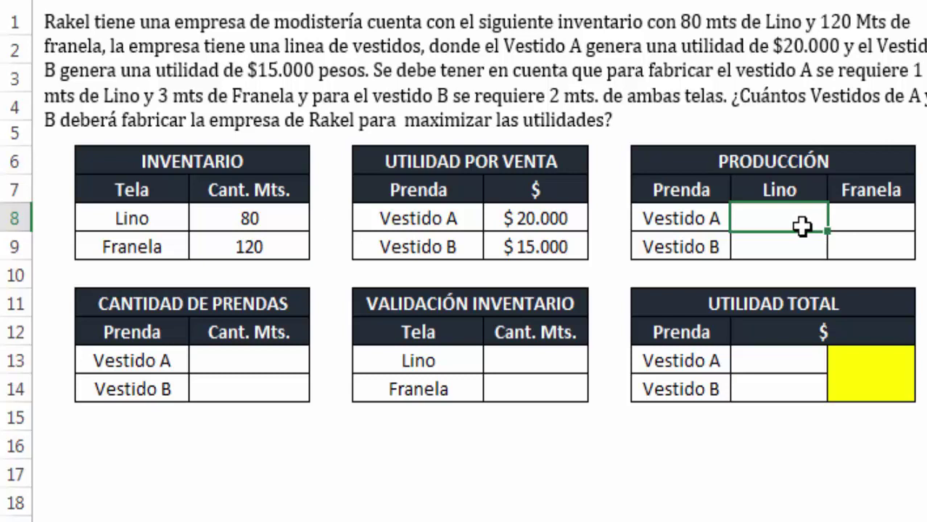
Fill the Producción table: Vestido A Lino 1, Franela 3; Vestido B Lino 2, Franela 2.
type("1")
key("Tab")
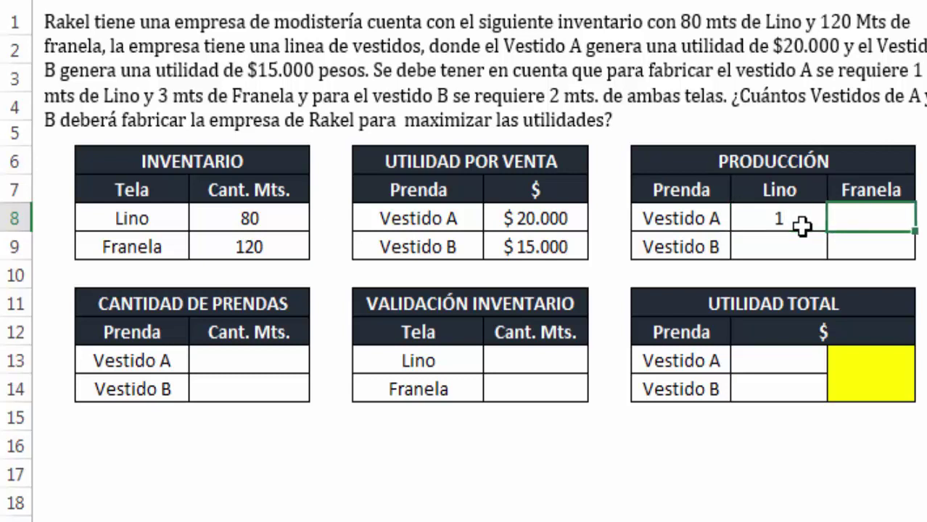
type("3")
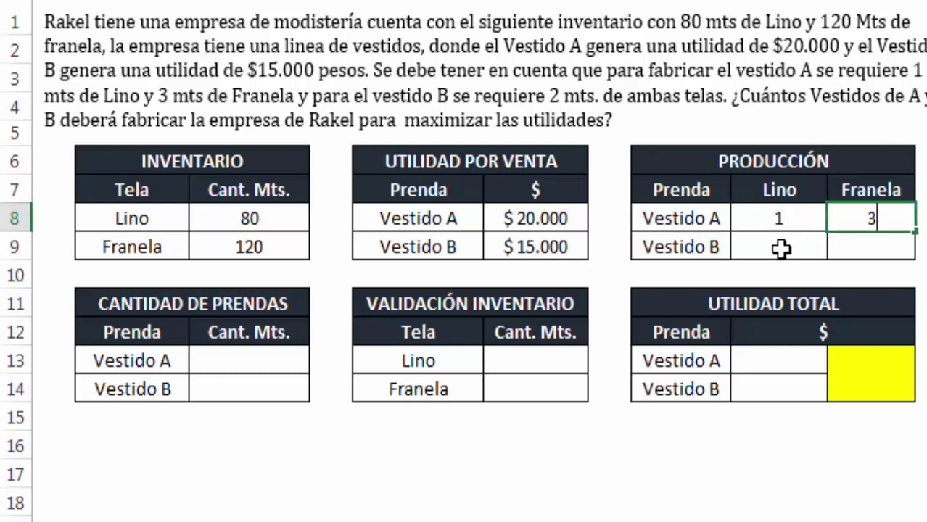
left_click(771, 248)
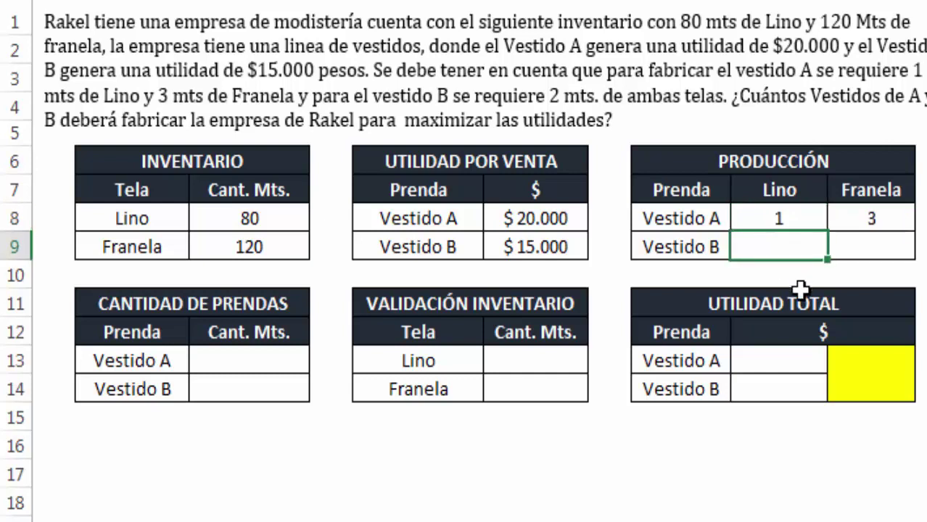
type("2")
key("Tab")
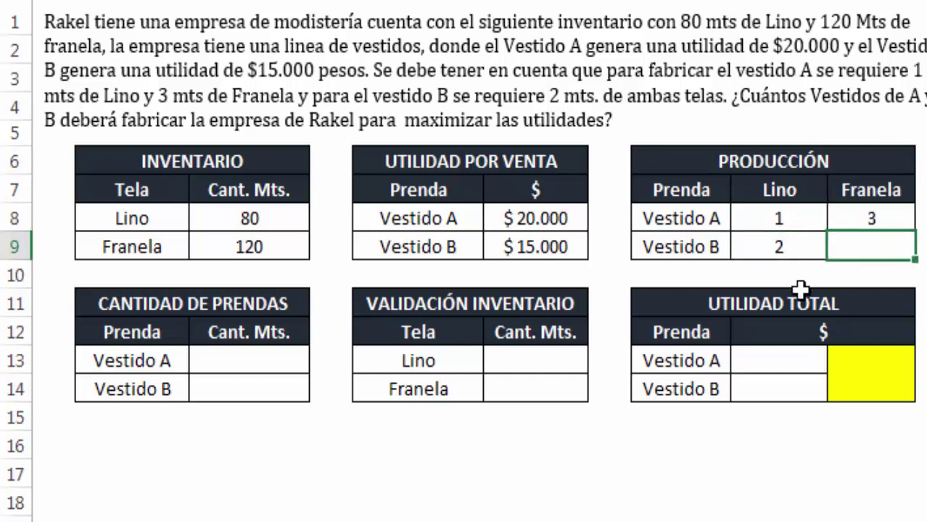
type("2")
key("Return")
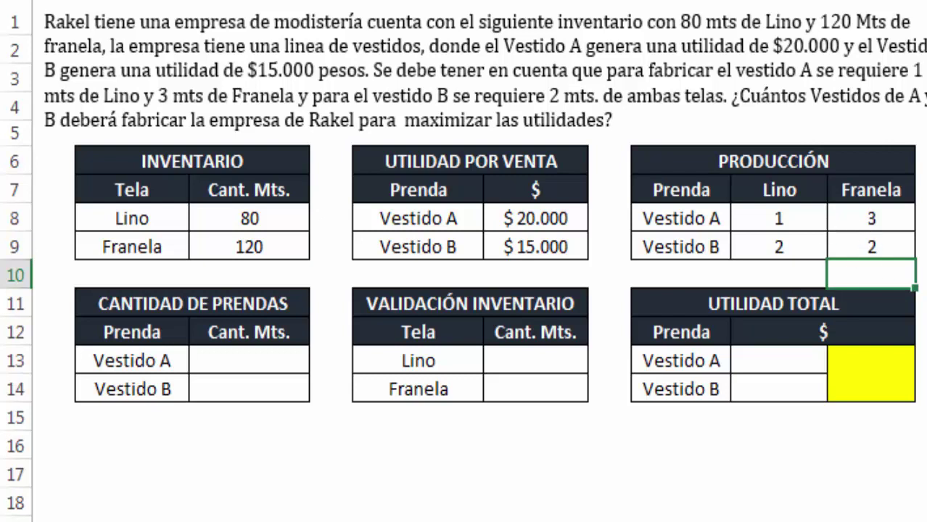
Set the Vestido A and Vestido B garment quantities in C13 and C14 to 1 each.
left_click(247, 360)
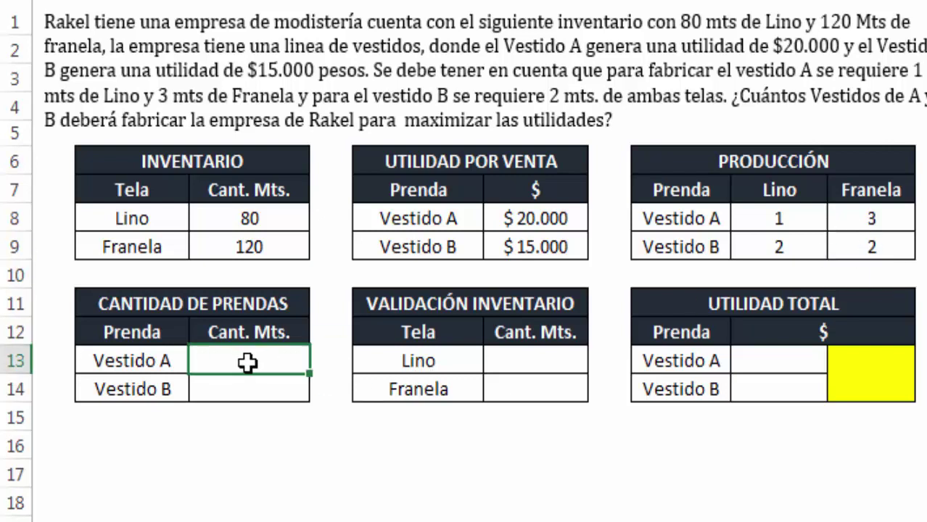
double_click(247, 362)
key("Return")
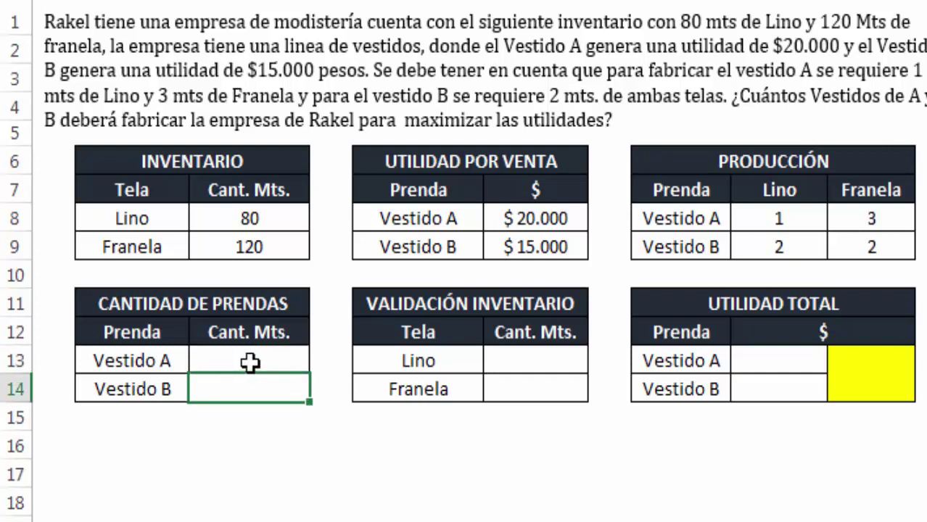
type("1")
key("Return")
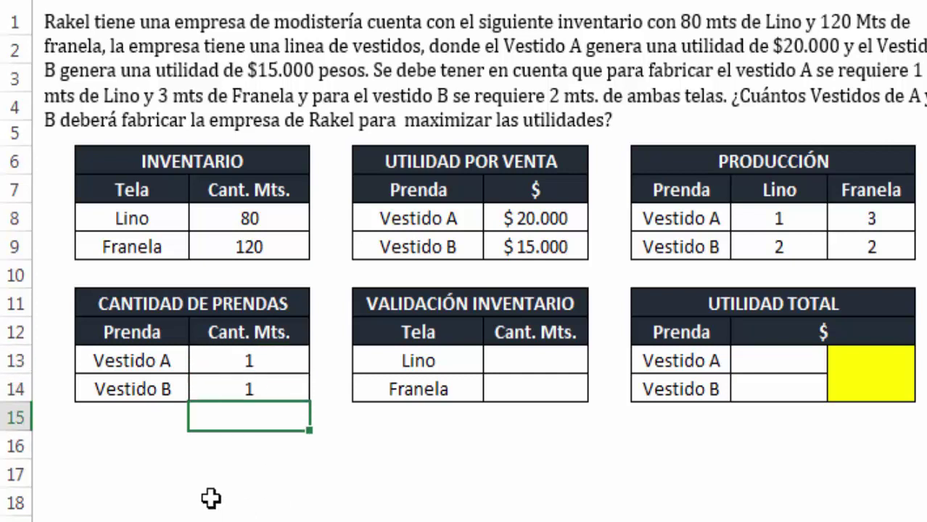
left_click(232, 500)
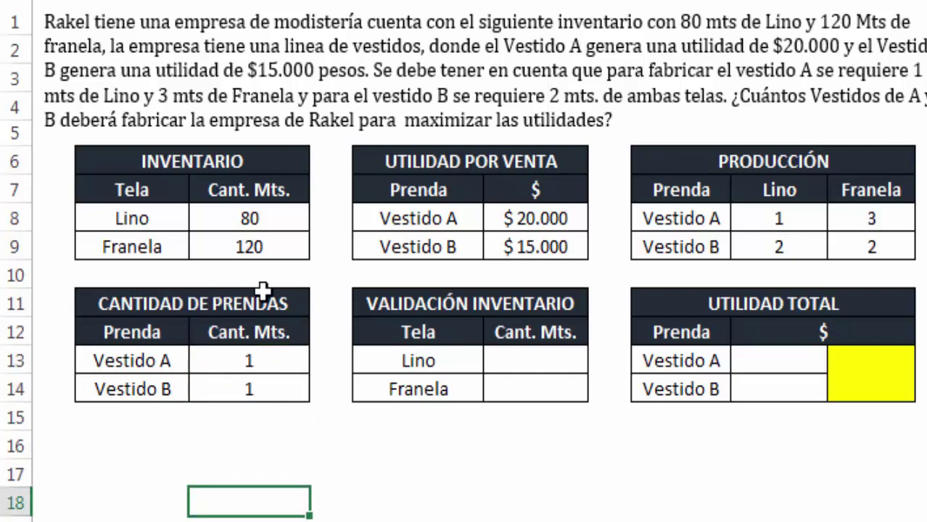
Point out both dress quantity cells and select the Lino cell in Validación Inventario.
left_click(258, 363)
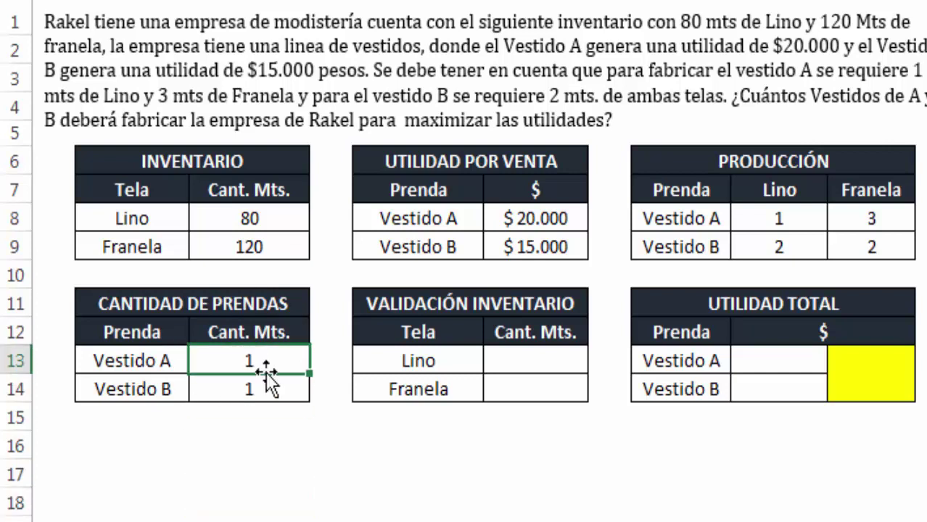
left_click(257, 389)
left_click(247, 366)
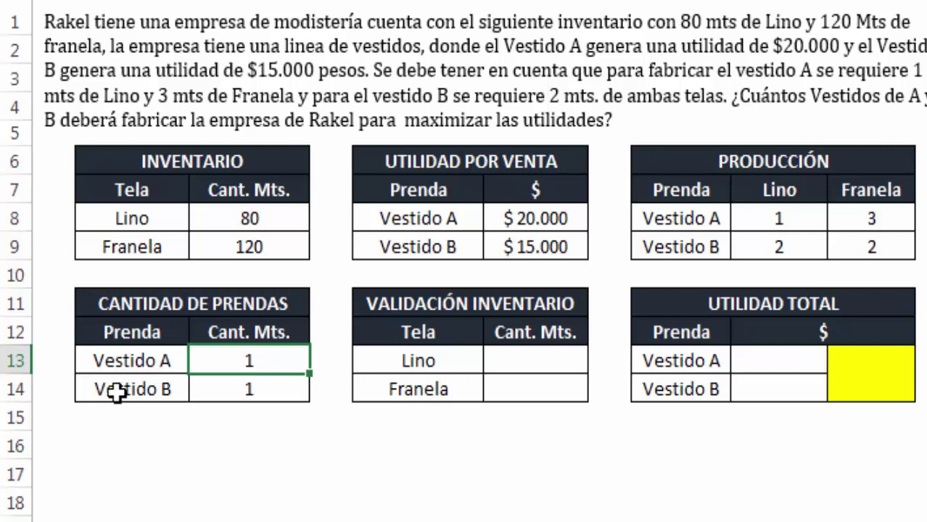
left_click(246, 391)
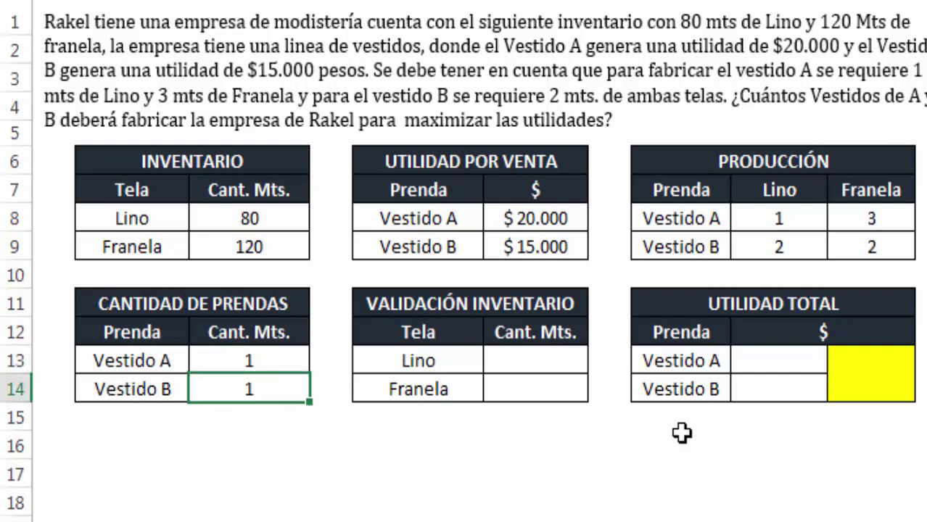
left_click(535, 363)
type("=(")
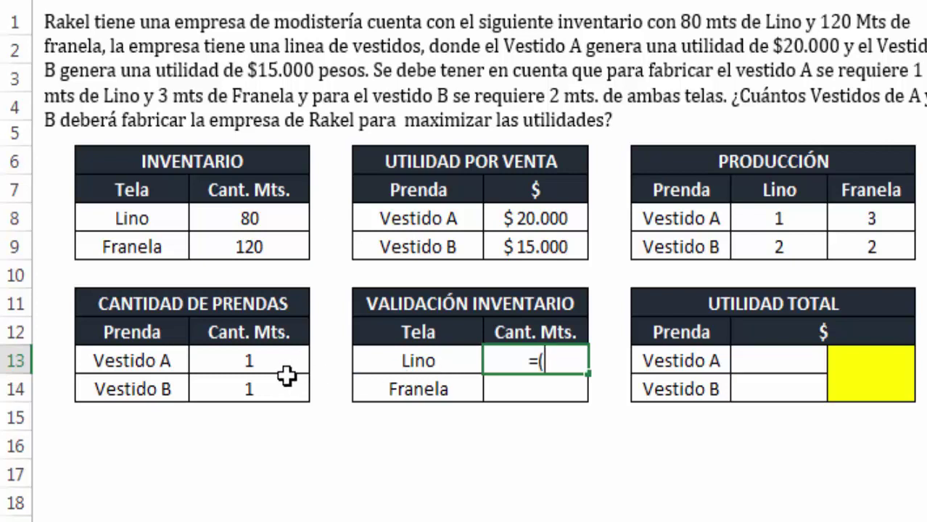
Complete the Lino formula =(C13*I8)+(C14*I9), giving 3 metres used.
left_click(263, 361)
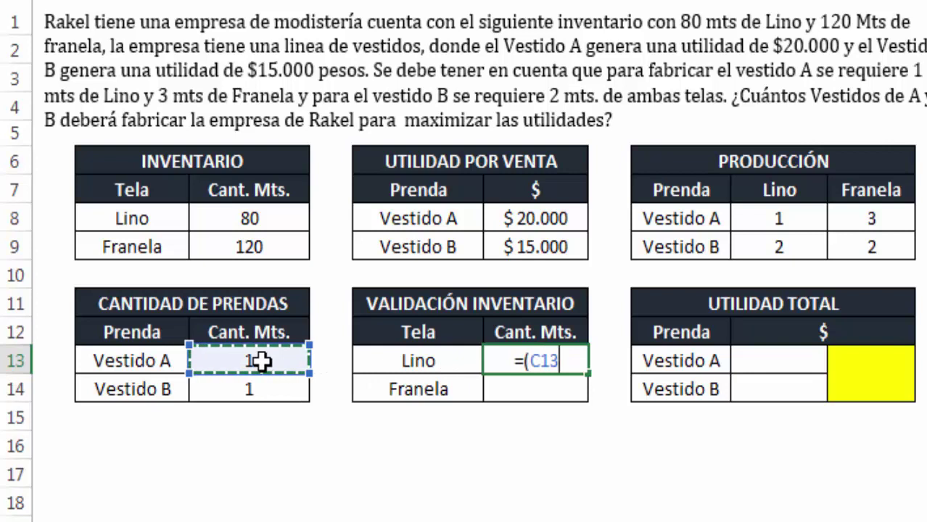
type("*")
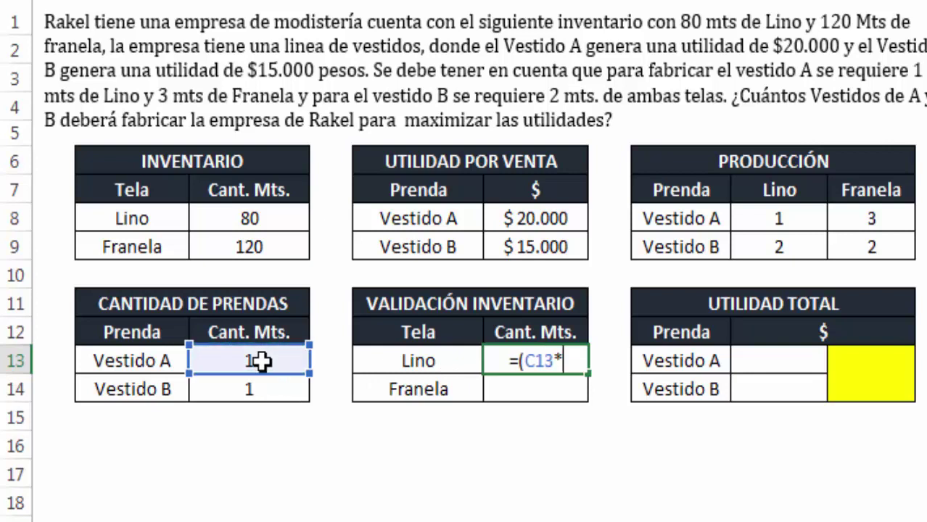
left_click(779, 215)
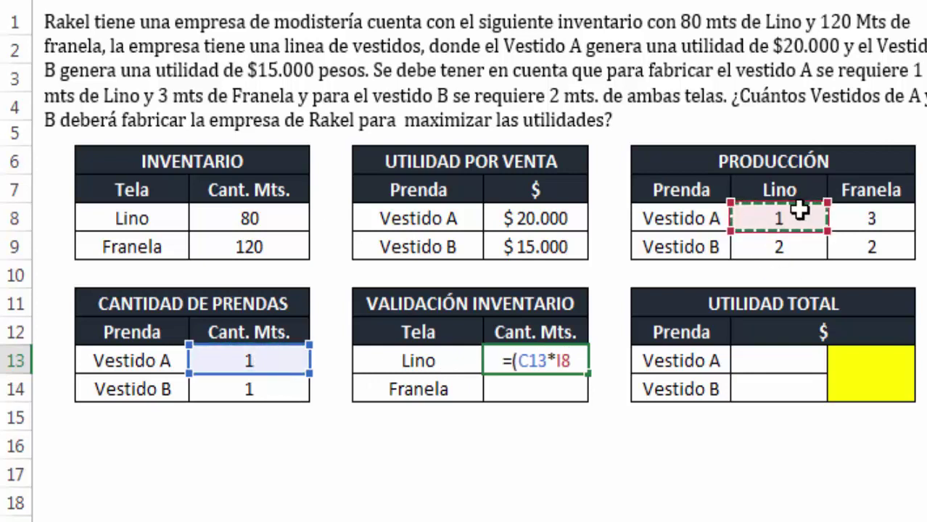
type(")")
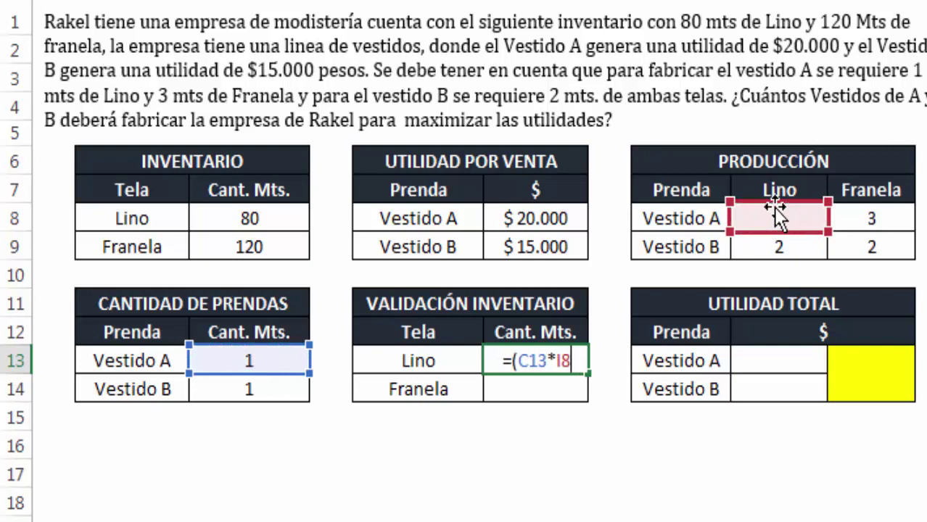
type("+(")
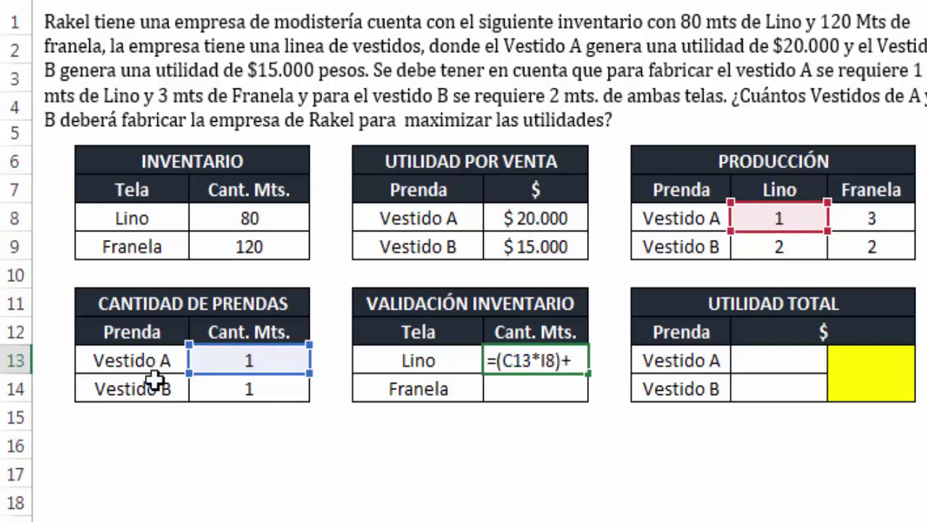
left_click(269, 390)
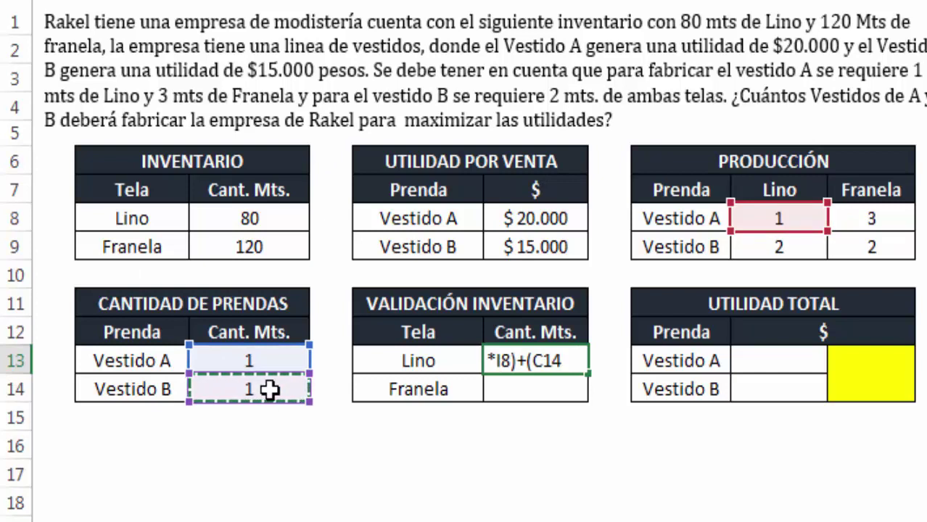
type("*")
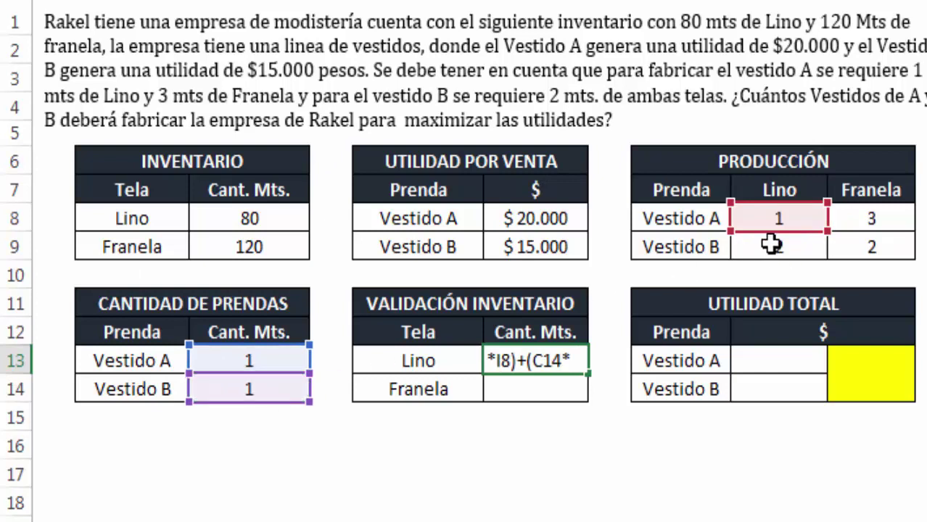
left_click(771, 245)
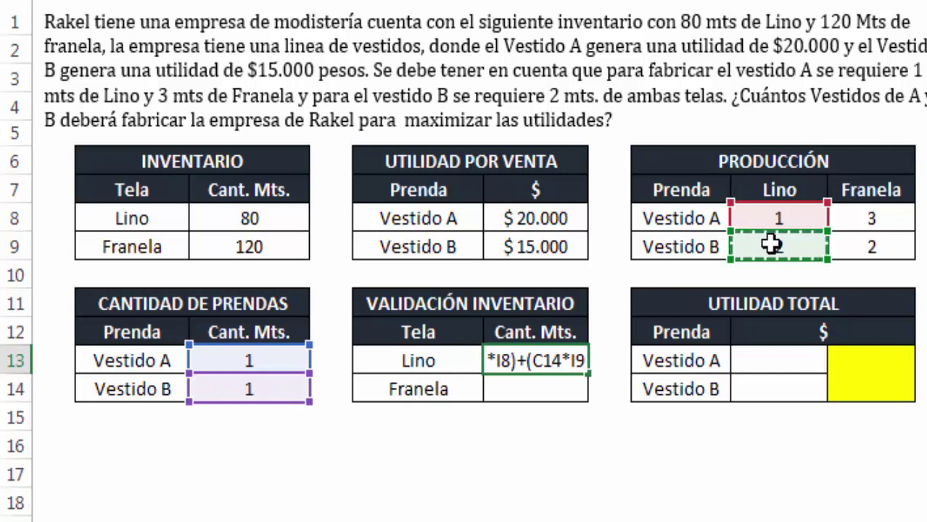
type(")")
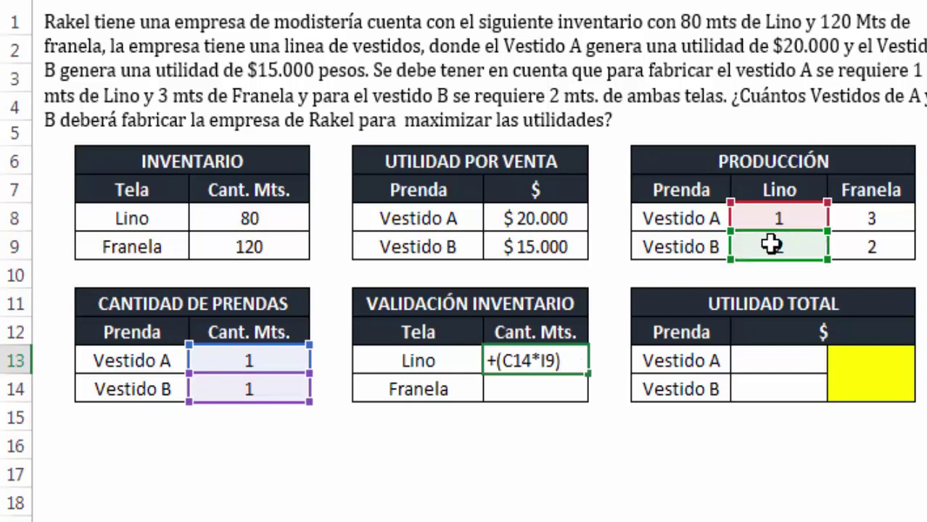
key("Return")
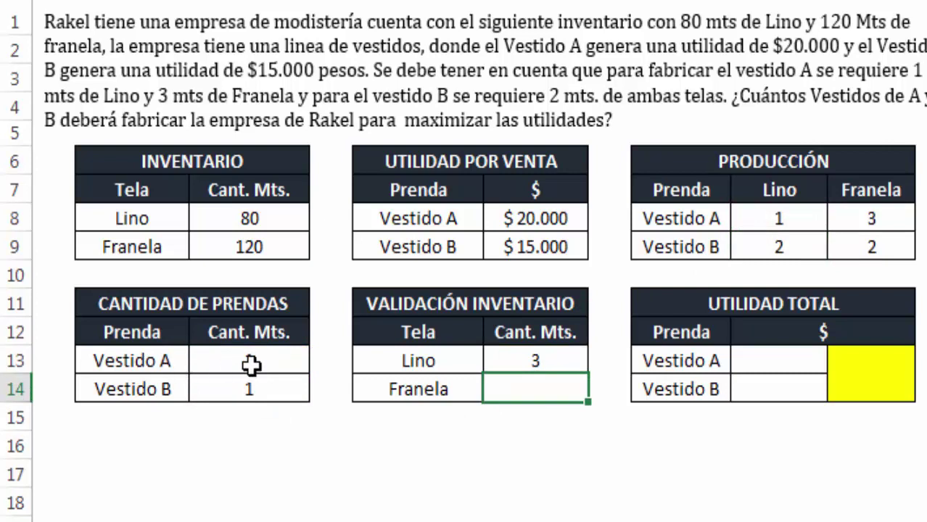
Enter the Franela formula =(C13*J8)+(C14*J9) in its validation cell, giving 5 metres.
left_click(228, 353)
left_click(266, 387)
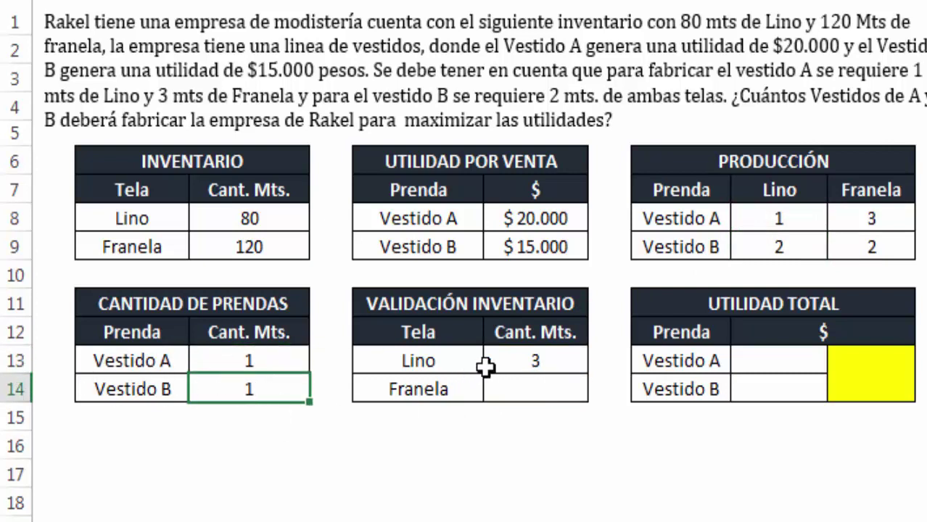
left_click(543, 392)
type("=(")
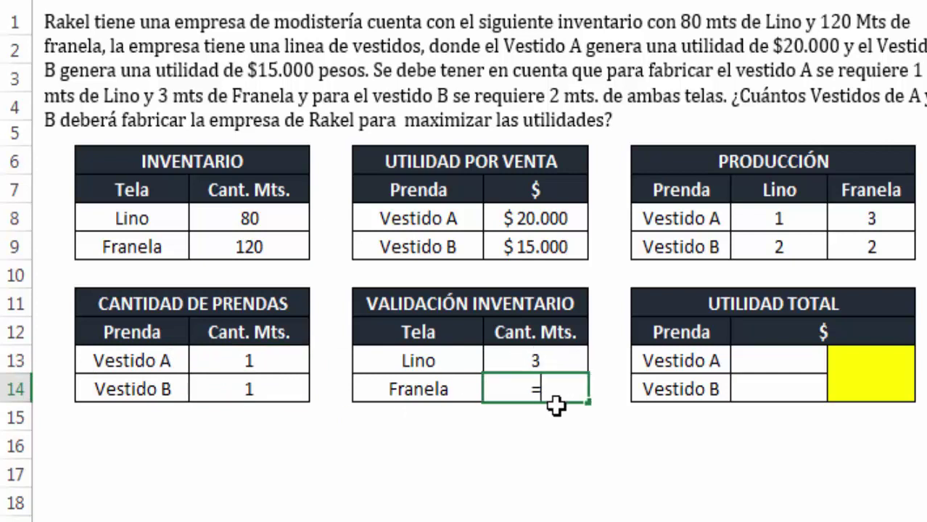
left_click(246, 357)
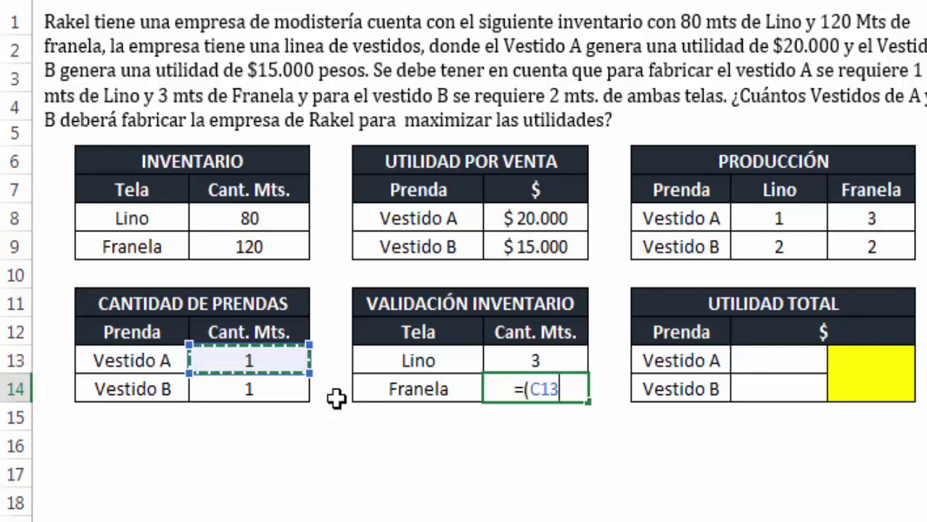
type("*")
left_click(902, 219)
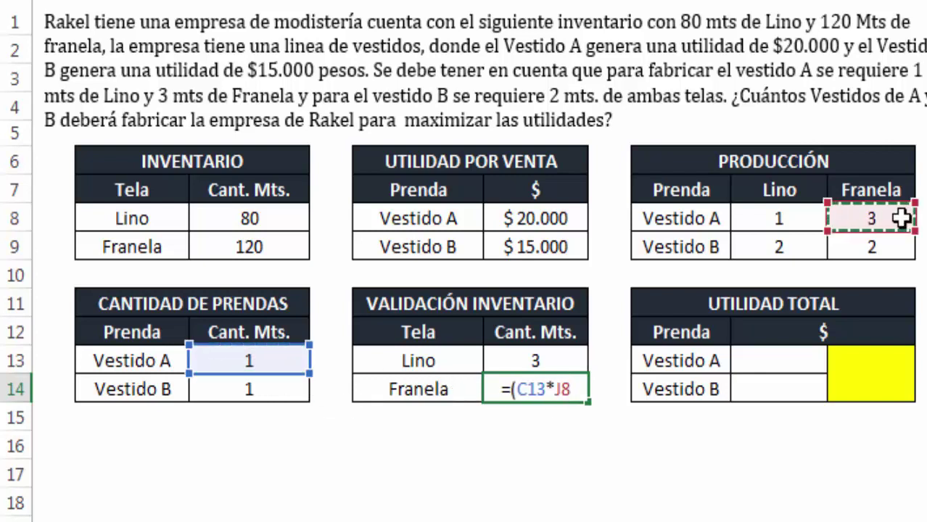
type(")")
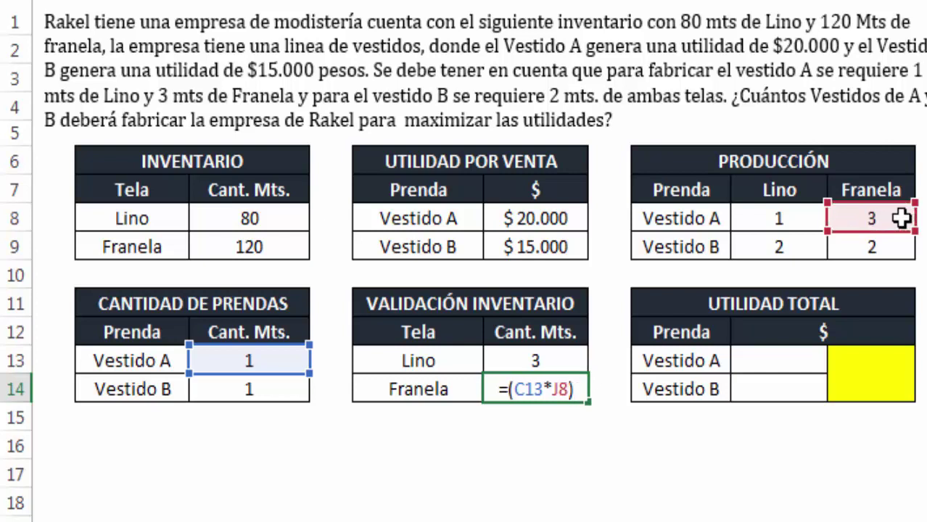
type("+(")
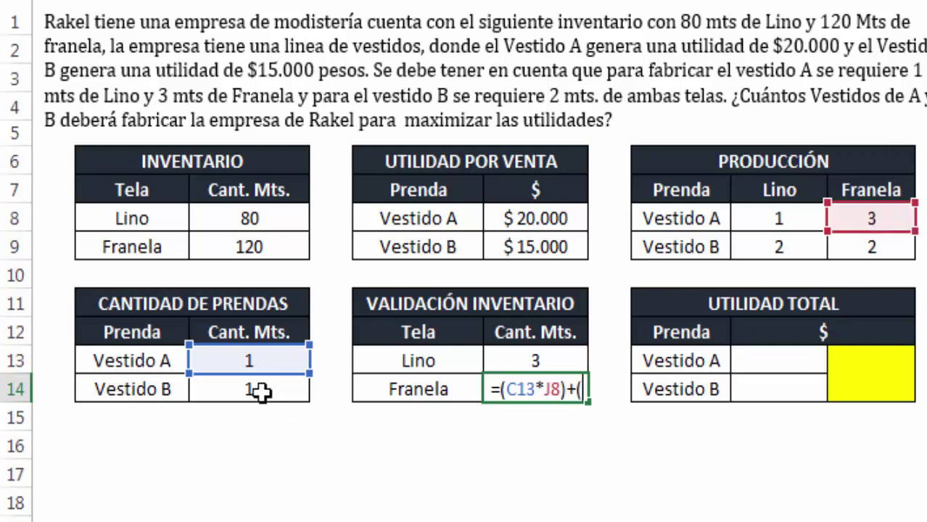
left_click(262, 392)
type("*")
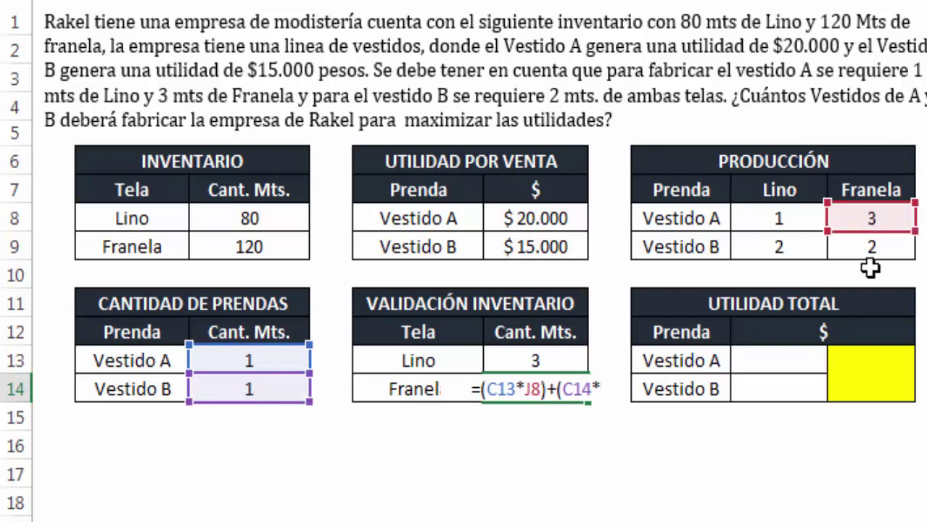
left_click(849, 248)
type(")")
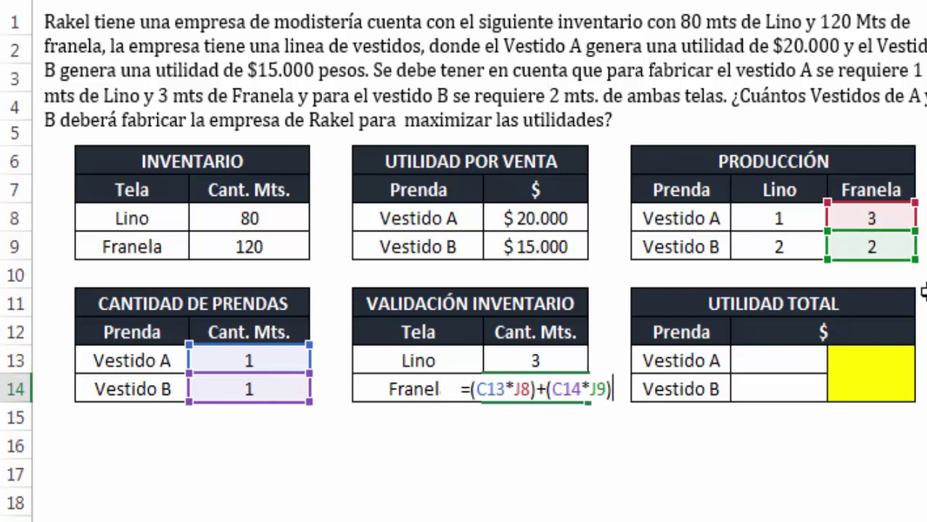
key("Return")
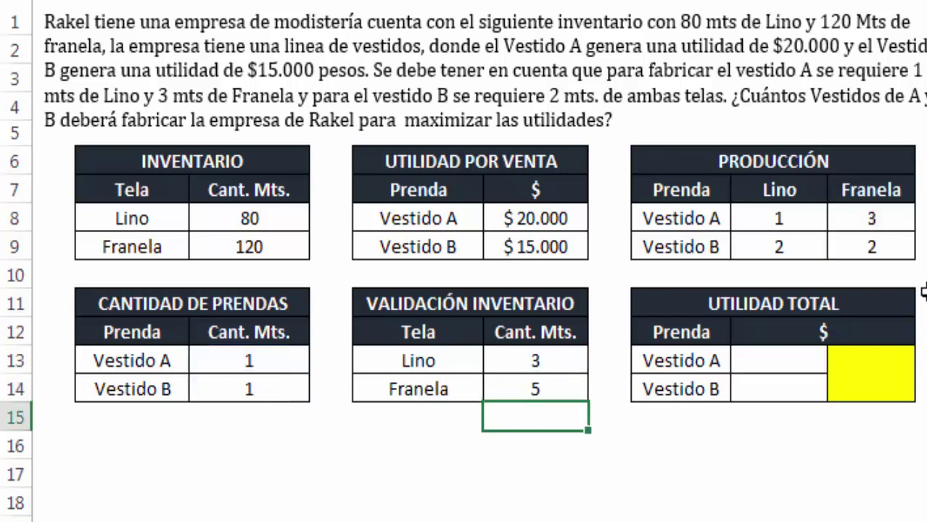
left_click(536, 387)
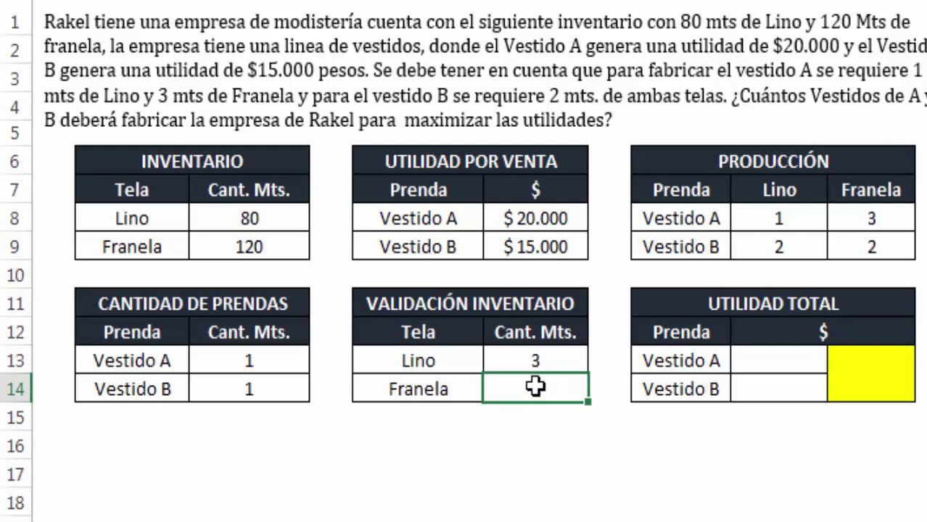
Calculate each dress's profit in UTILIDAD TOTAL as =C13*F8 and =C14*F9.
left_click(809, 366)
type("=")
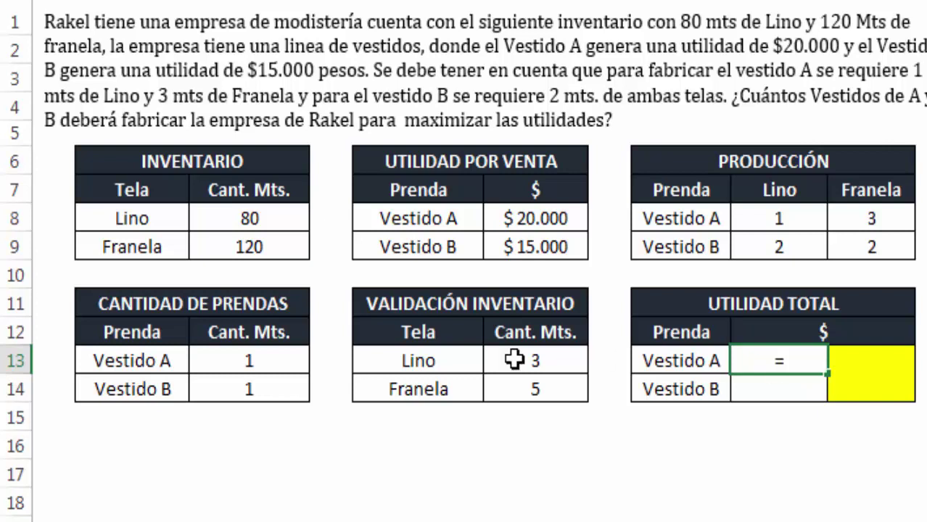
left_click(239, 357)
type("*")
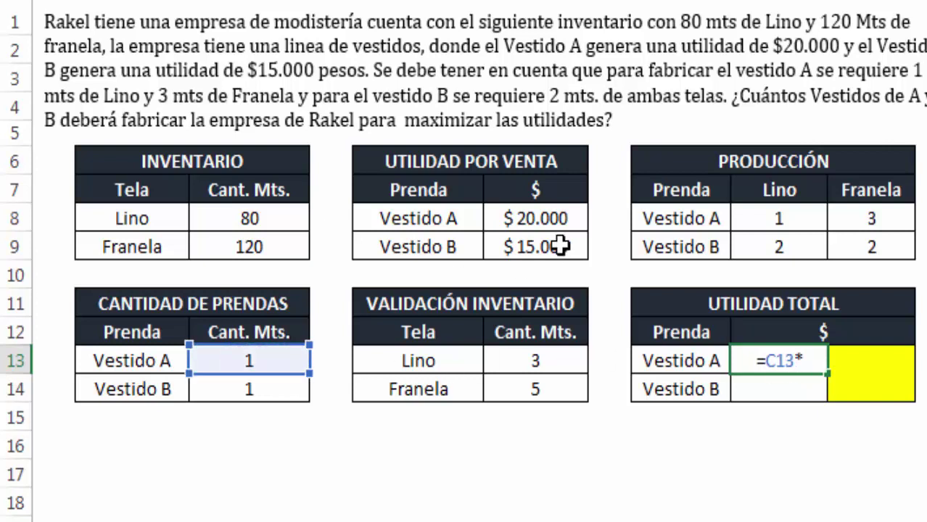
left_click(558, 219)
key("Return")
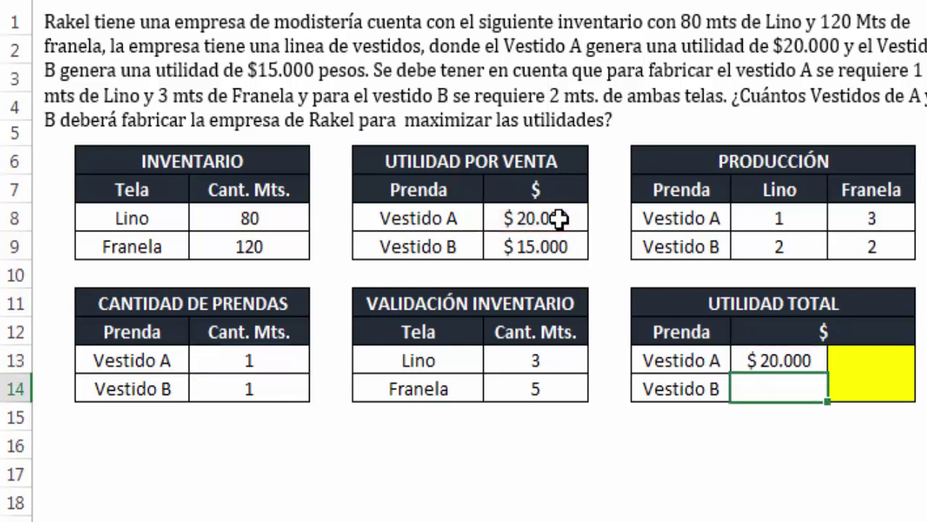
type("+")
left_click(252, 385)
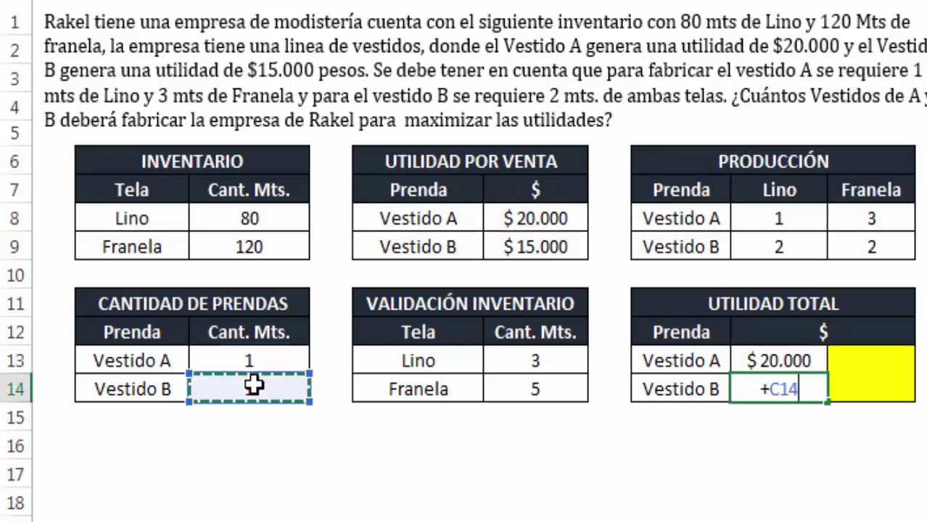
type("*")
left_click(551, 254)
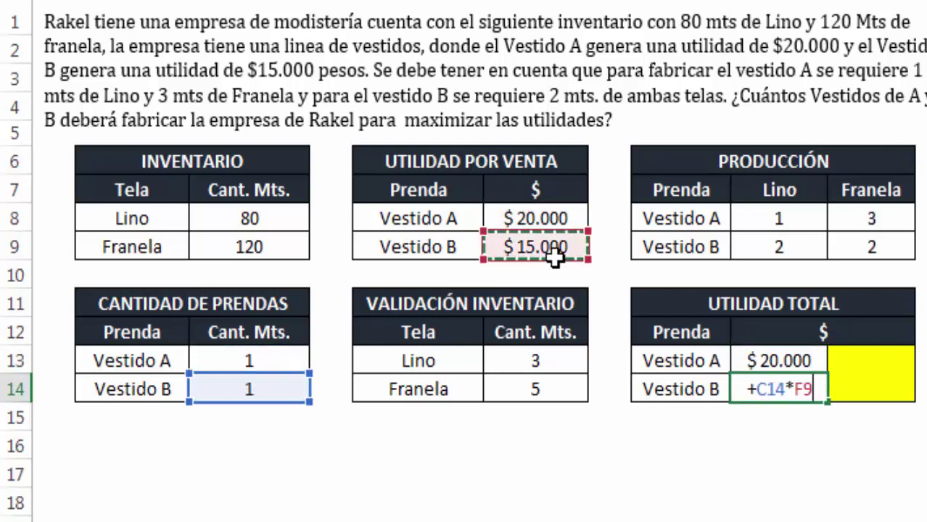
key("Return")
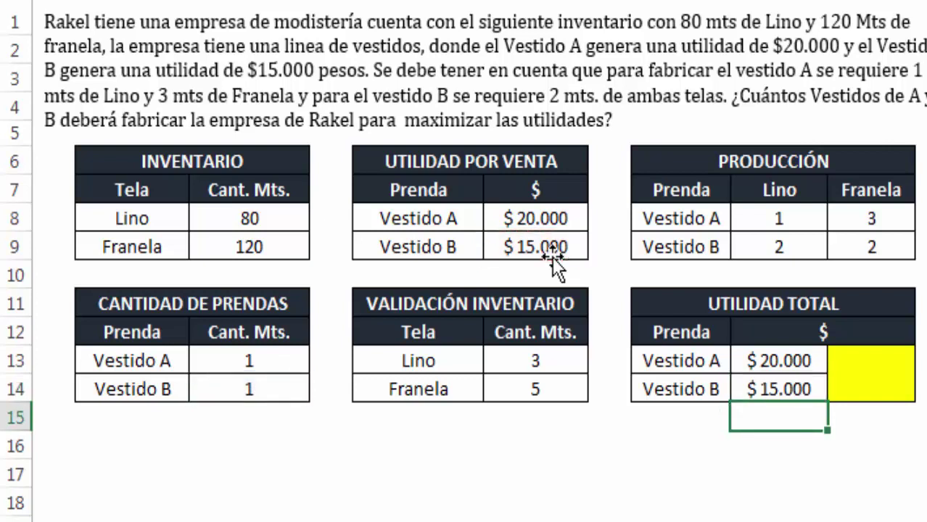
Sum both dress profits in the yellow total cell, giving $35.000.
left_click(894, 374)
type("+")
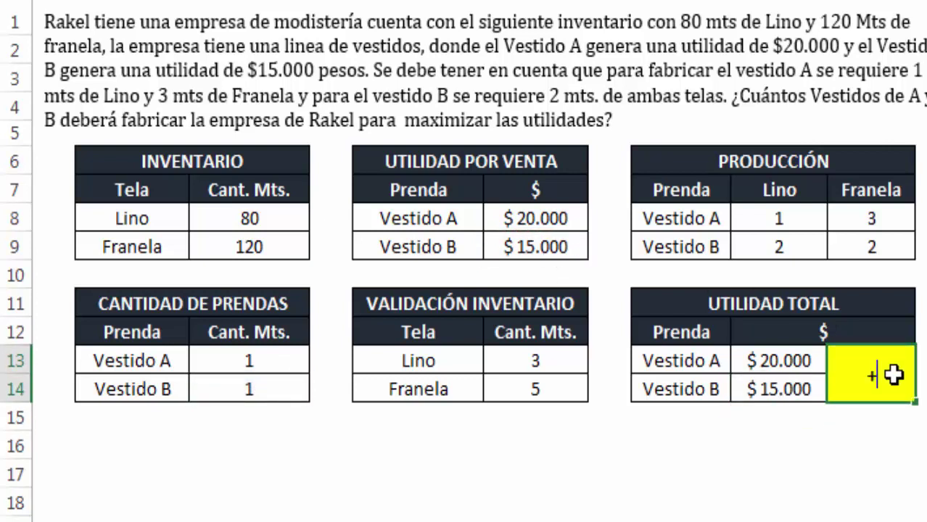
key("Left")
type("+")
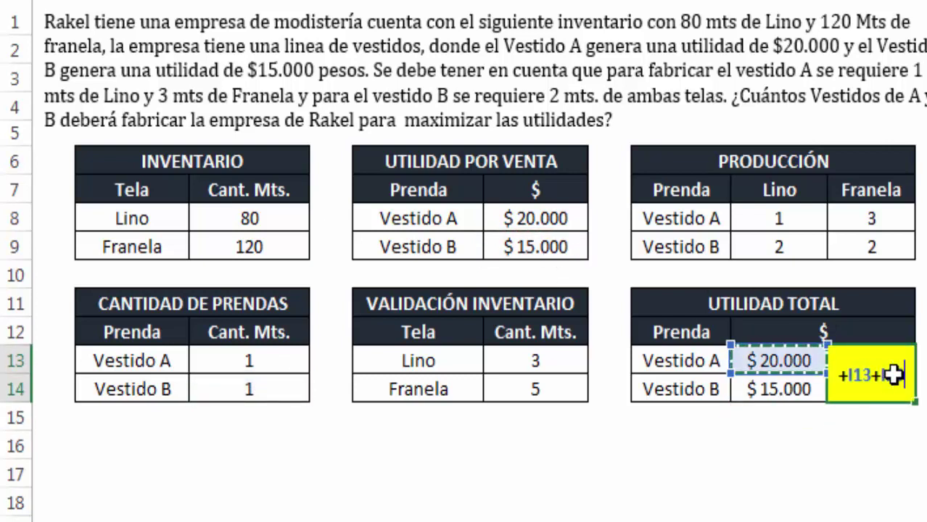
key("Left")
key("Down")
key("Return")
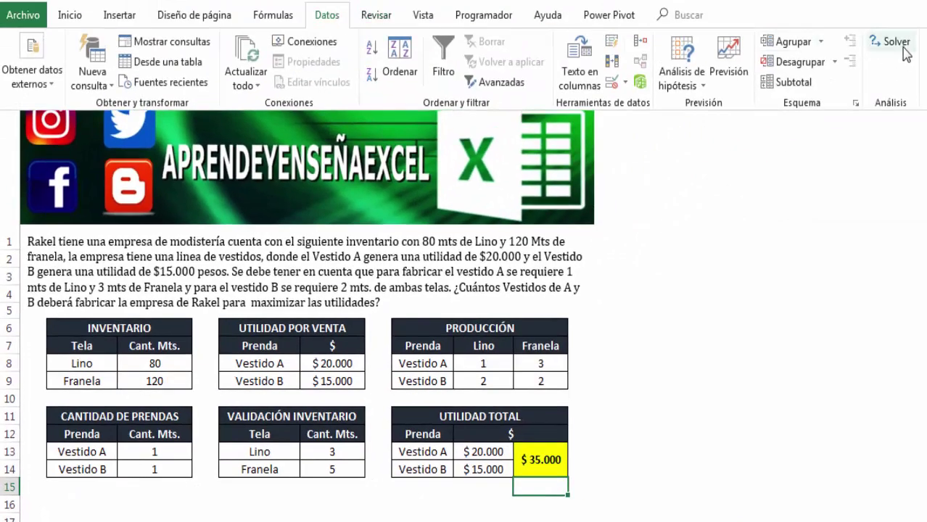
Set Solver to maximise the yellow total $J$13 by changing cells $C$13:$C$14.
left_click(889, 44)
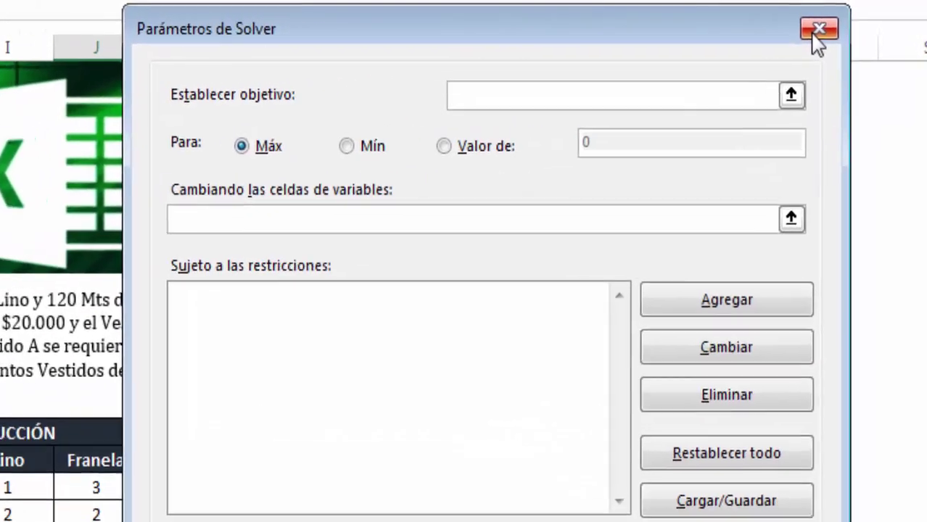
left_click_drag(514, 4, 597, 2)
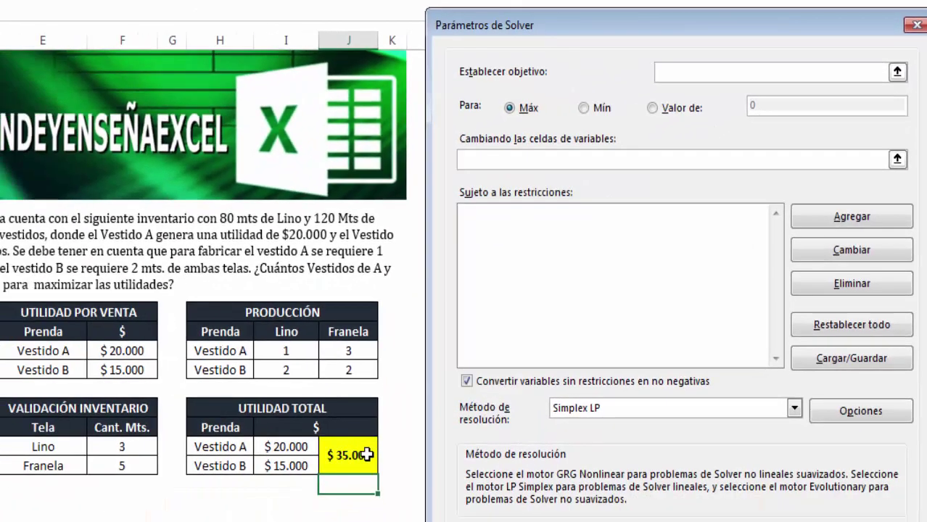
left_click(368, 455)
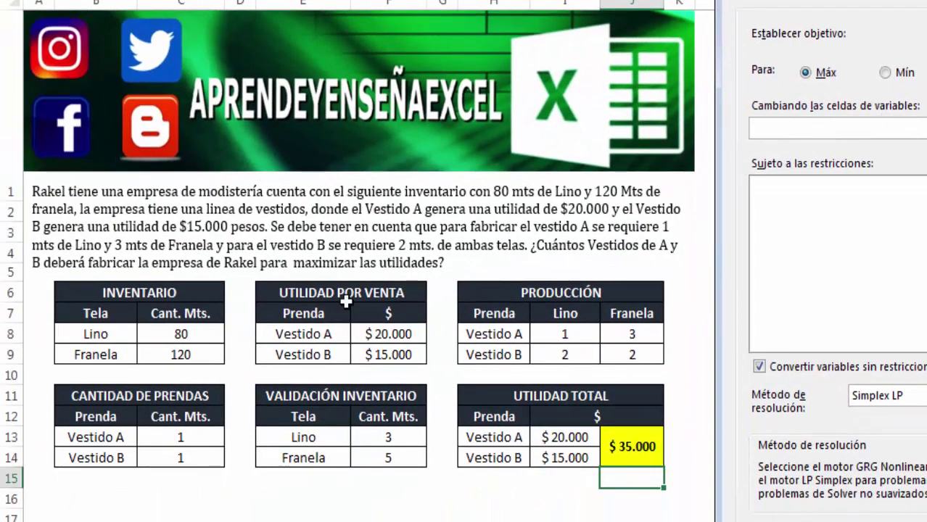
left_click_drag(187, 431, 188, 457)
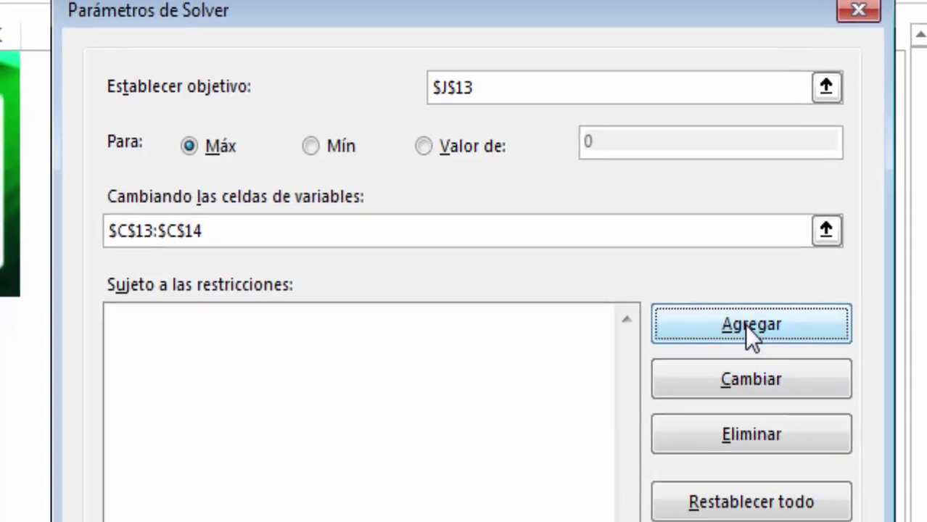
Add a Solver constraint making $C$13:$C$14 whole numbers (int).
left_click(740, 353)
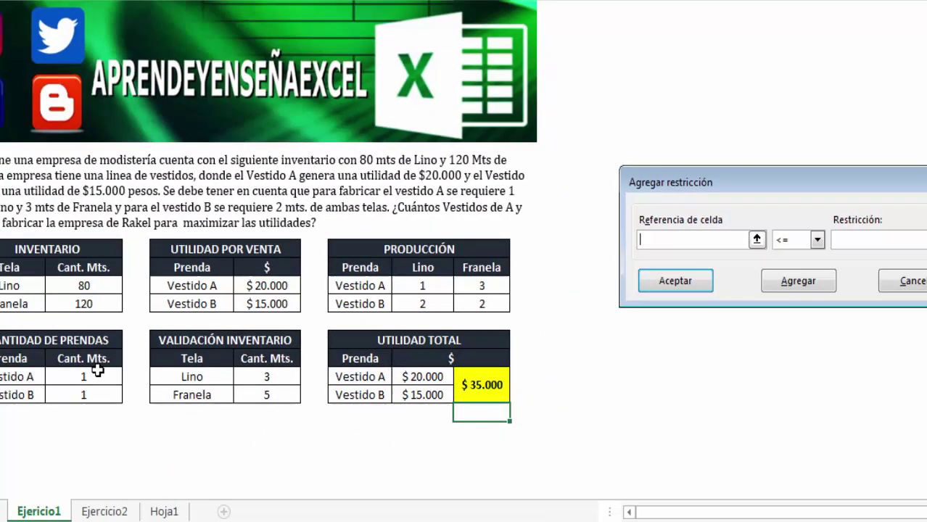
left_click_drag(83, 376, 97, 391)
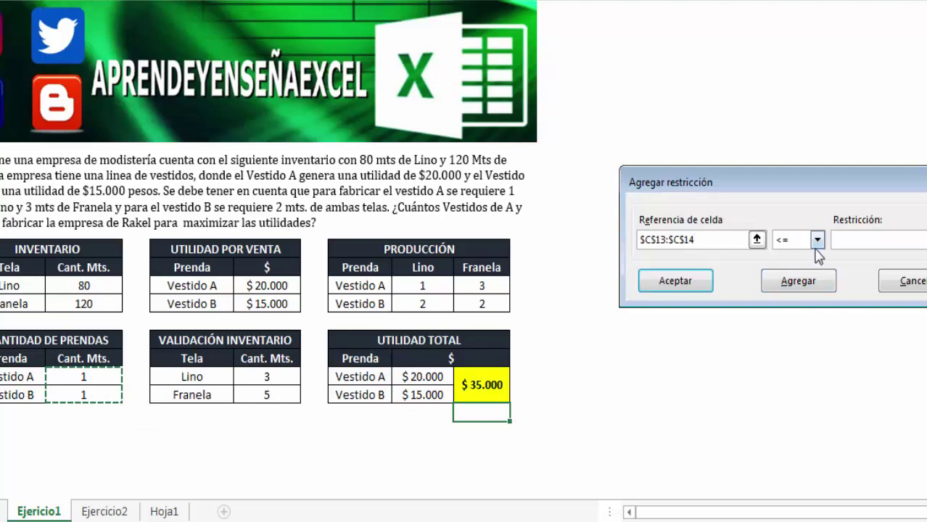
left_click(818, 239)
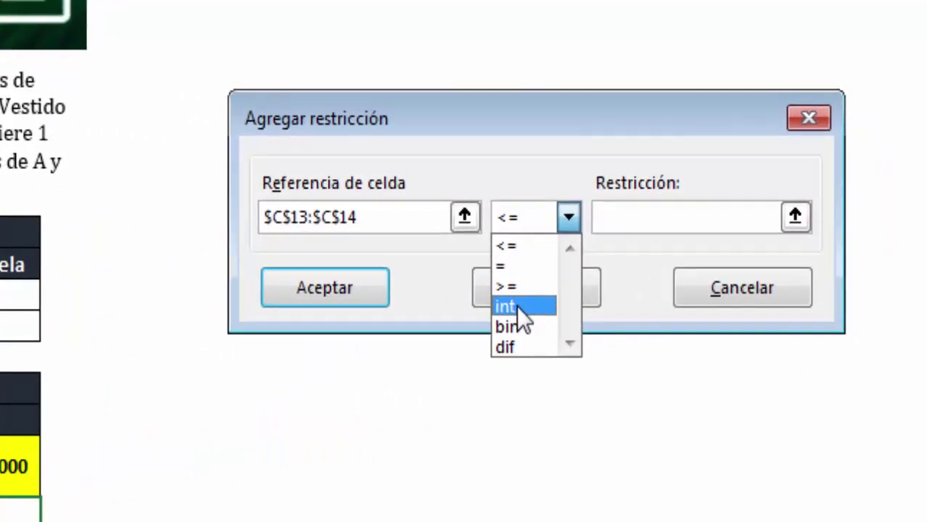
left_click(517, 306)
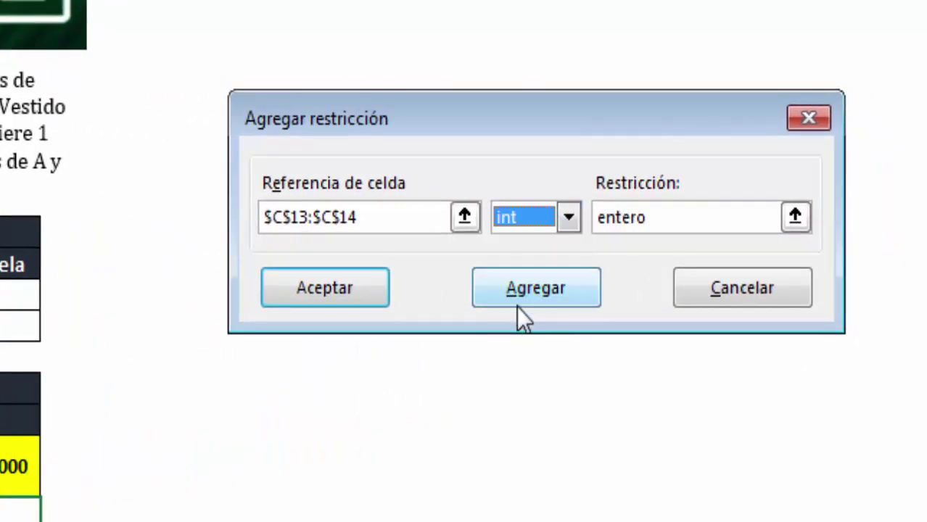
left_click(347, 286)
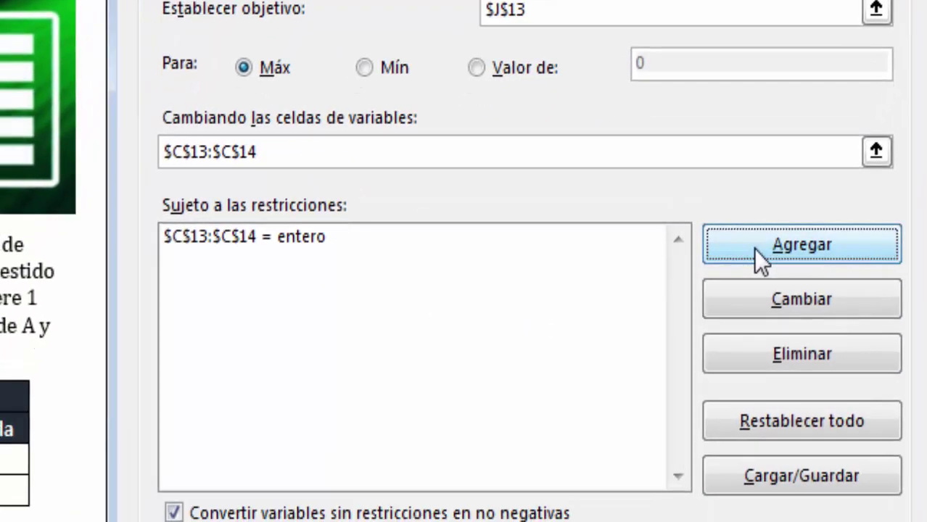
Add the constraint $F$13 = $C$8 so Lino used equals Lino inventory.
left_click(697, 366)
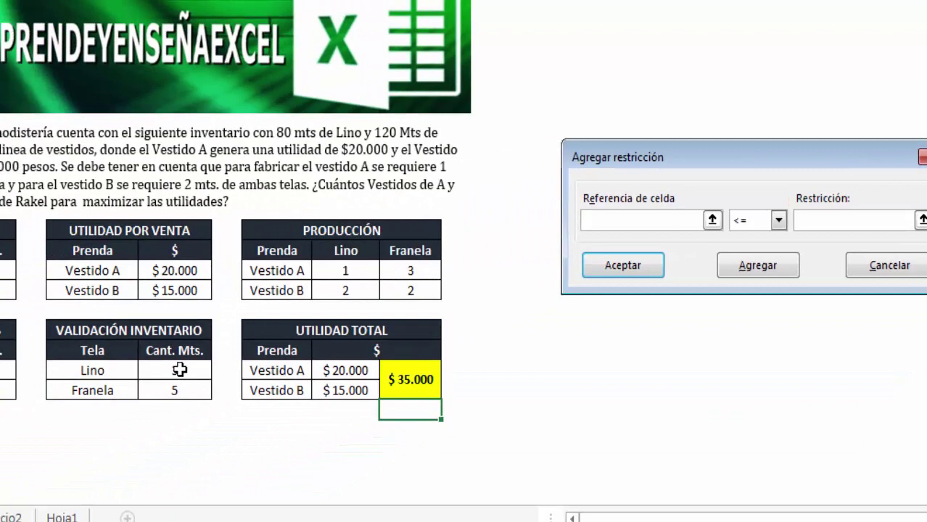
left_click(179, 370)
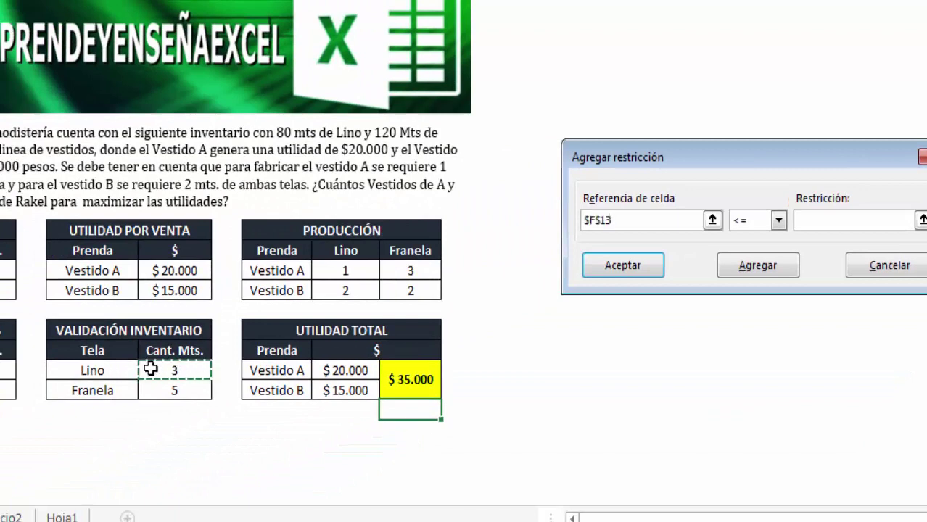
left_click(778, 222)
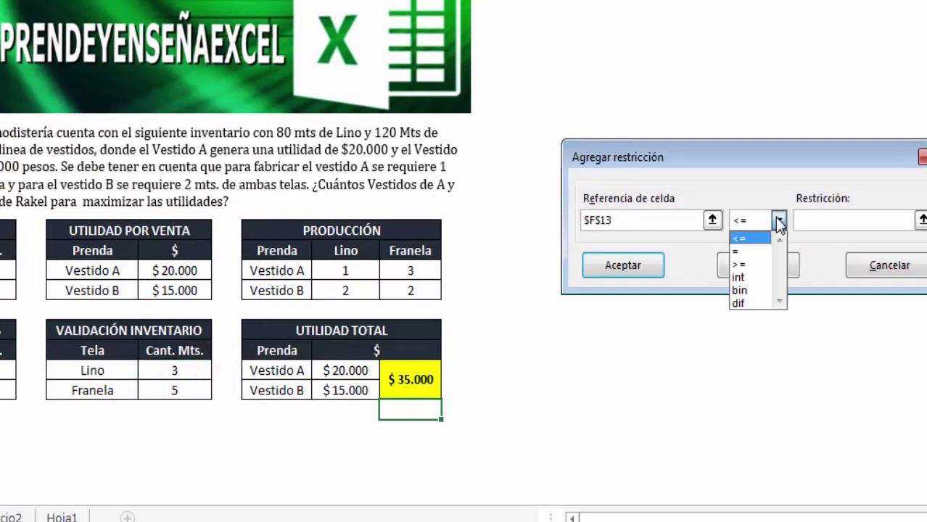
left_click(754, 252)
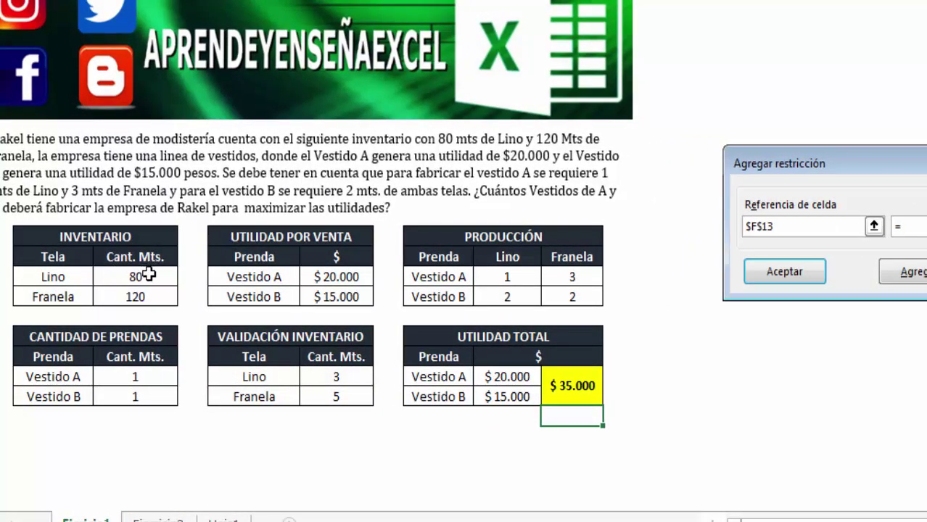
left_click(114, 279)
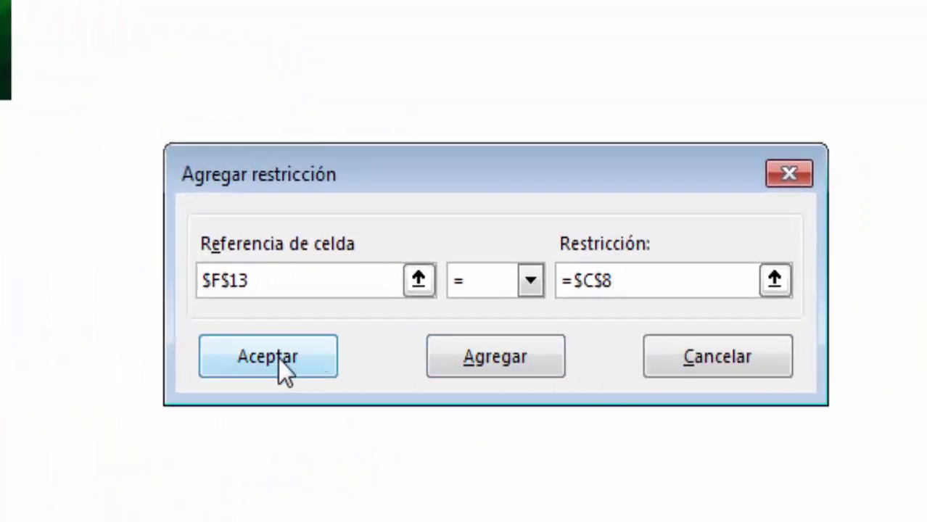
left_click(278, 358)
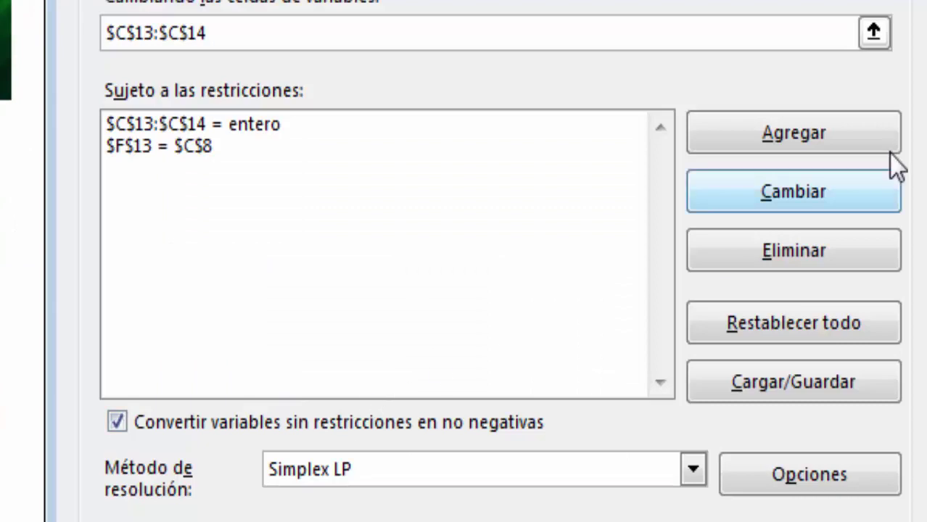
Add the constraint $F$14 = $C$9 so Franela used equals Franela inventory.
left_click(839, 135)
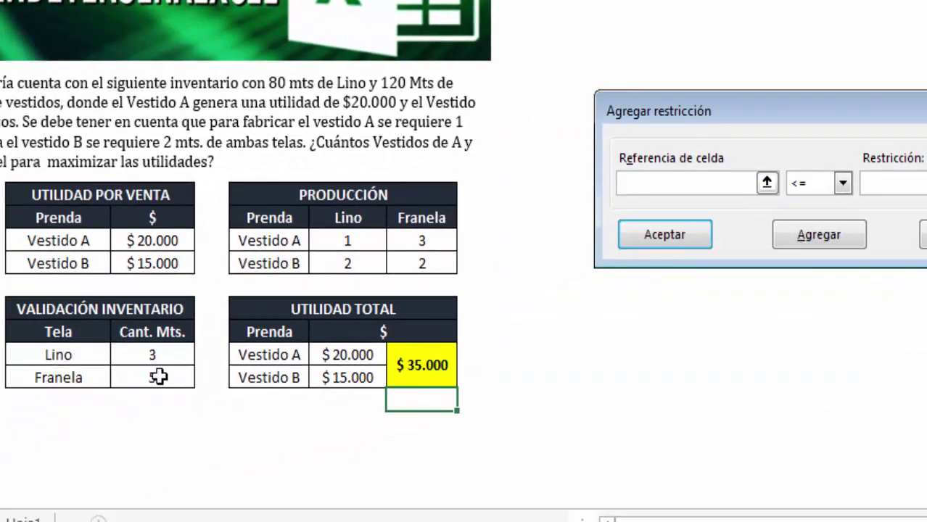
left_click(159, 377)
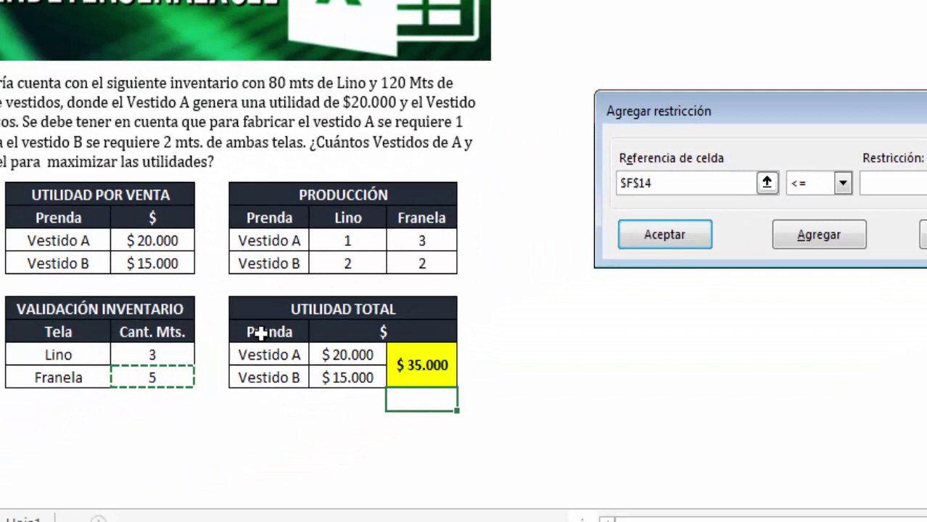
left_click(842, 183)
left_click(812, 215)
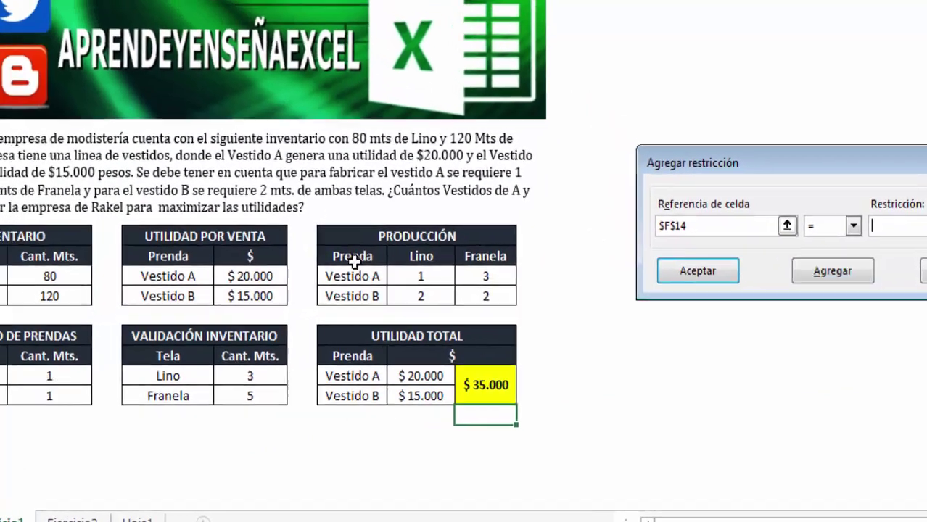
left_click(136, 316)
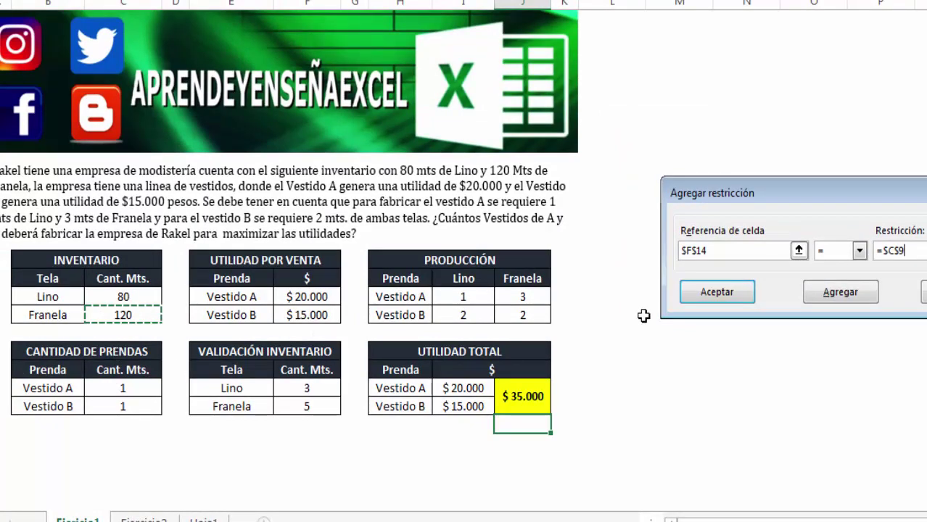
left_click(725, 293)
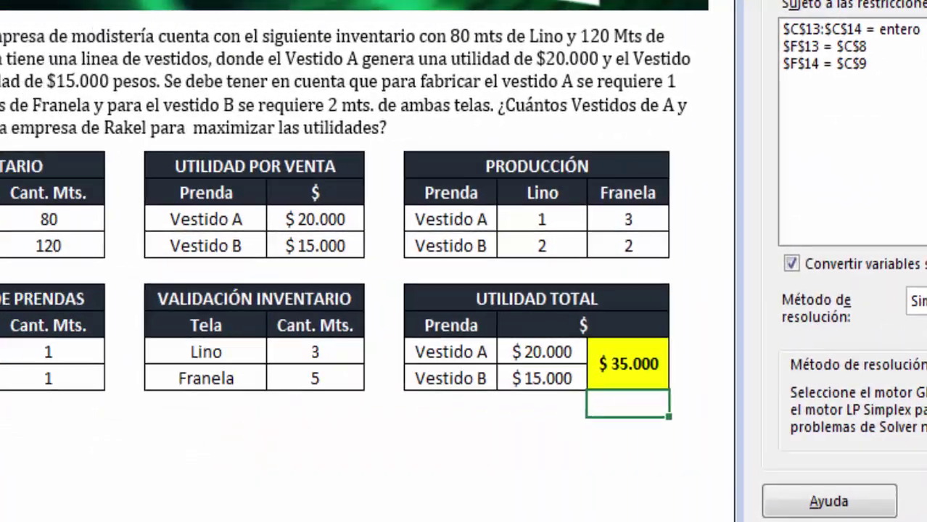
Run Solver and keep its solution: 20 Vestido A, 30 Vestido B, $850.000 profit.
left_click(654, 468)
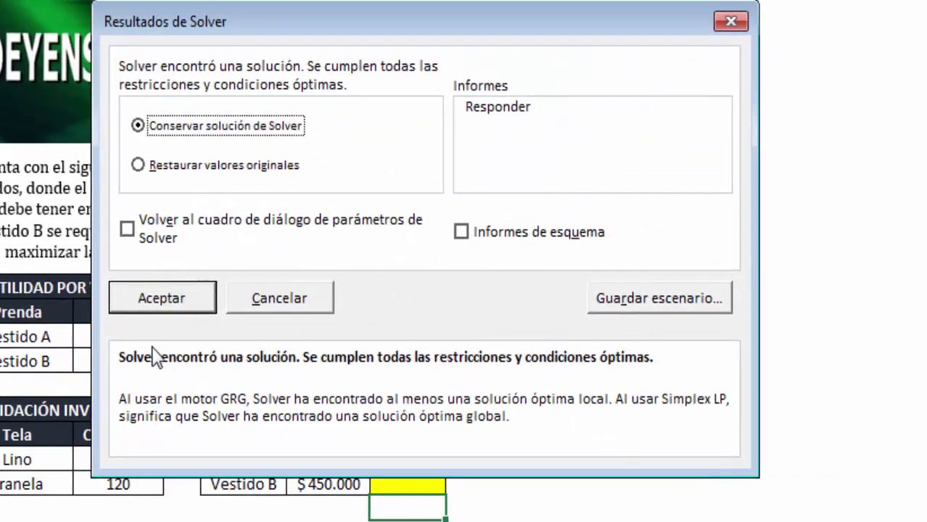
left_click(172, 308)
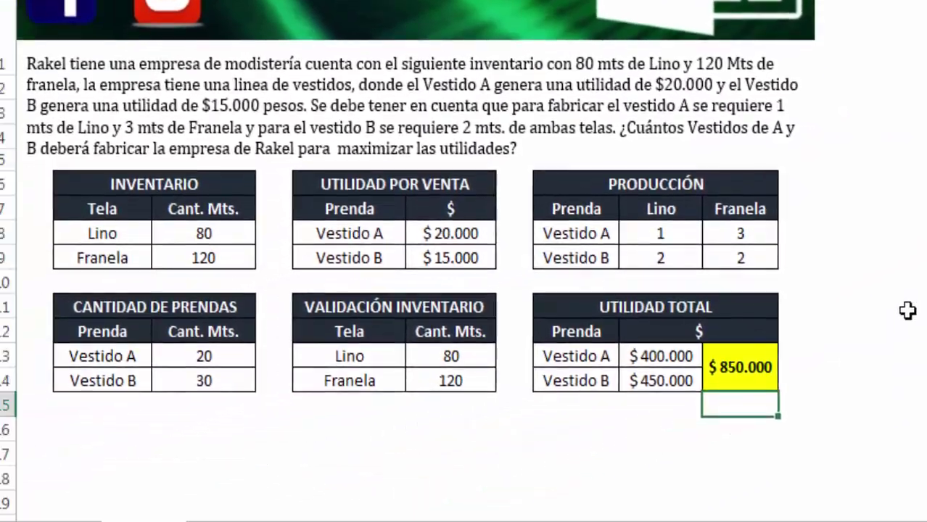
left_click(908, 311)
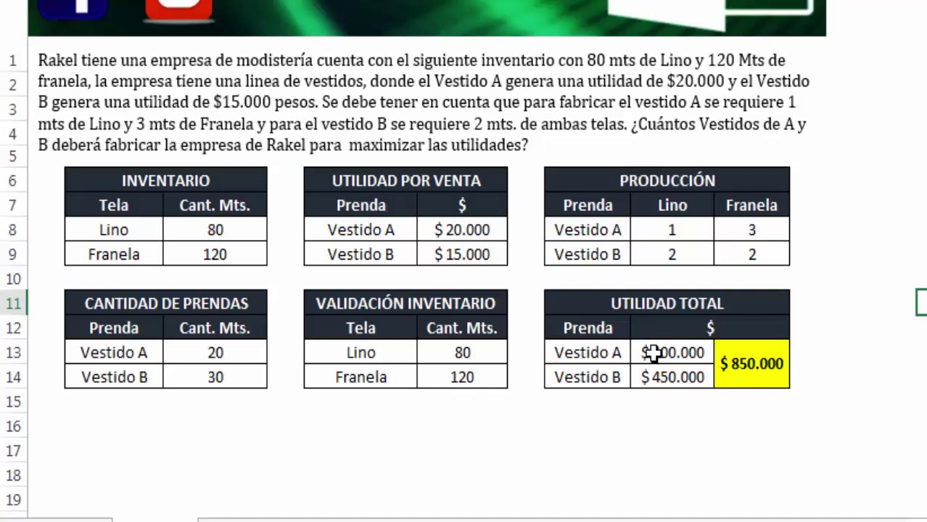
left_click(923, 352)
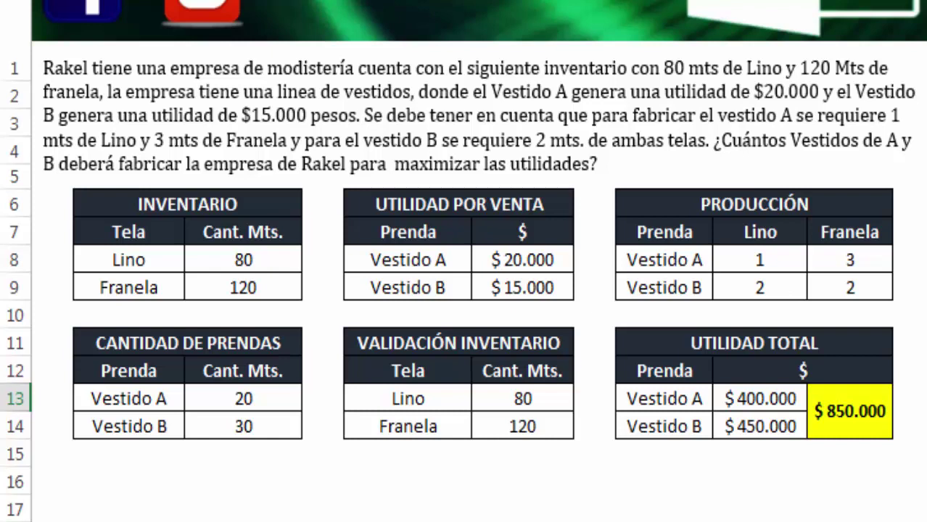
left_click(265, 405)
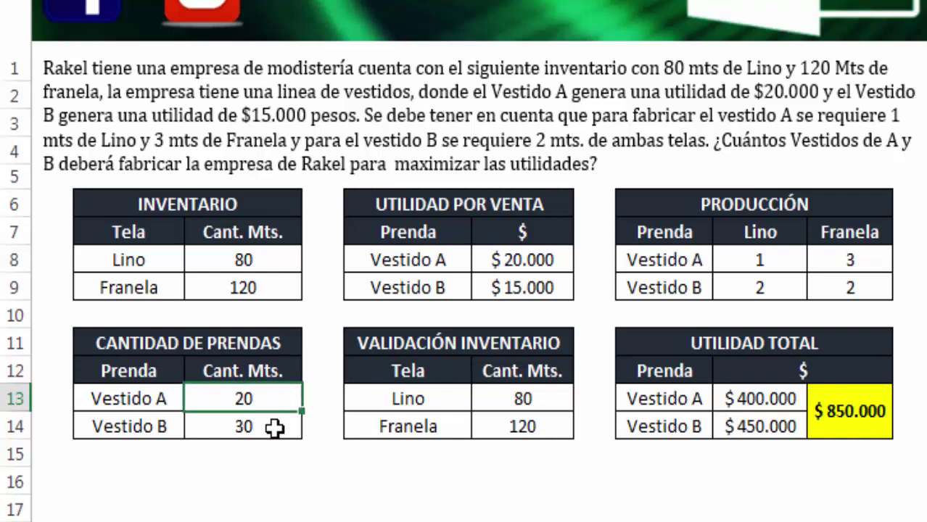
left_click(138, 398)
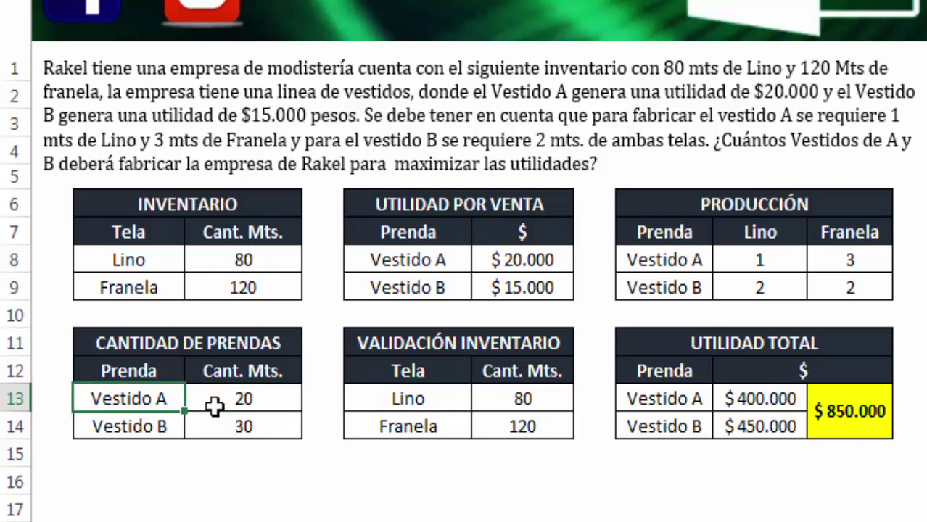
left_click(250, 429)
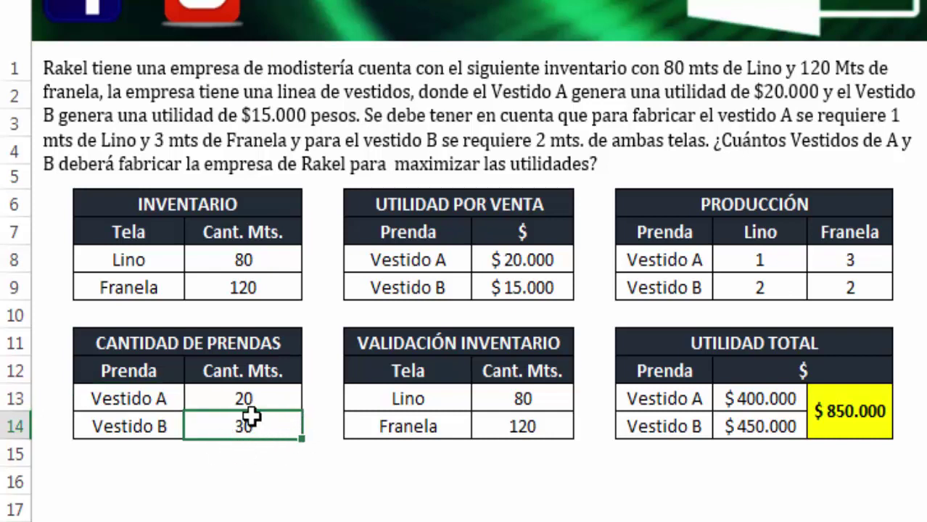
left_click(133, 424)
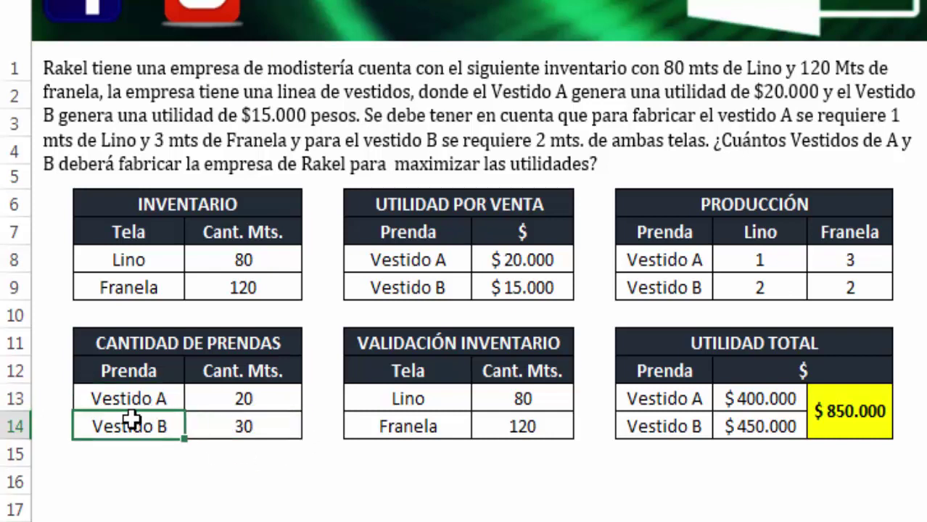
left_click(508, 397)
left_click(527, 428)
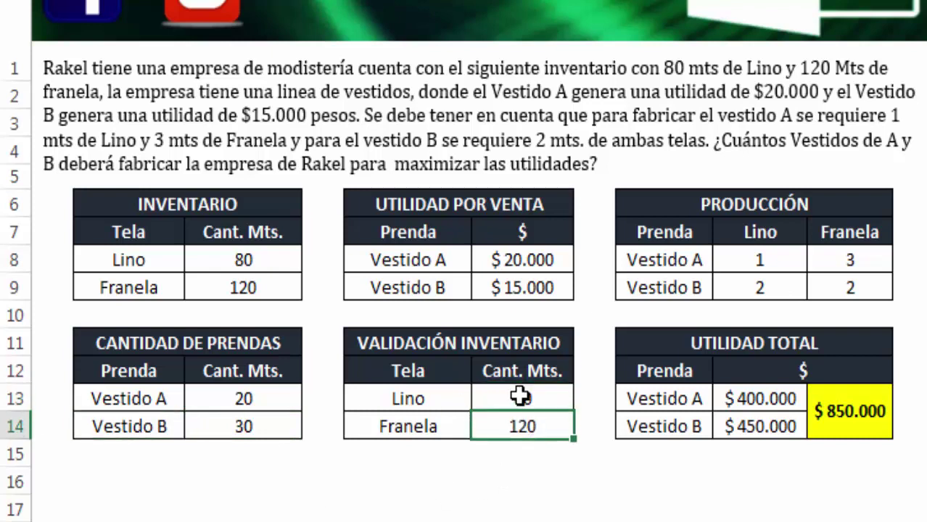
left_click_drag(243, 260, 245, 288)
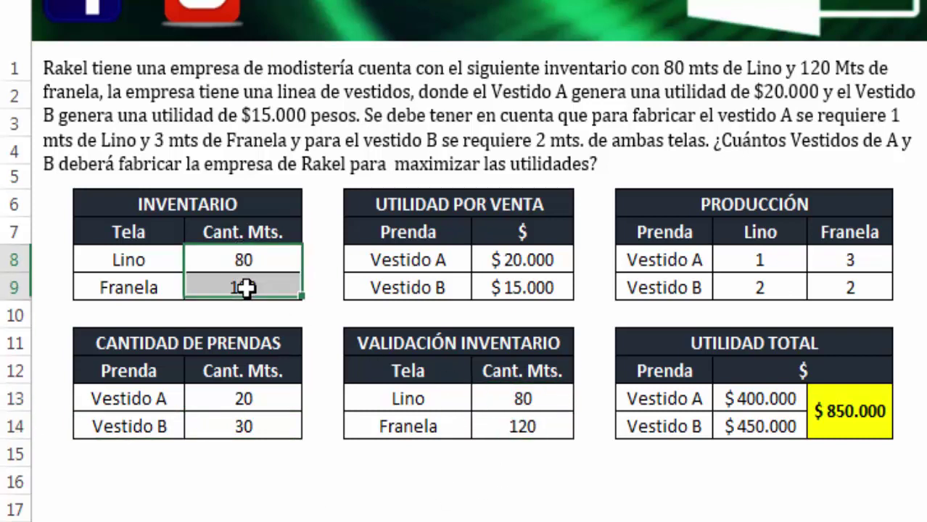
left_click(726, 481)
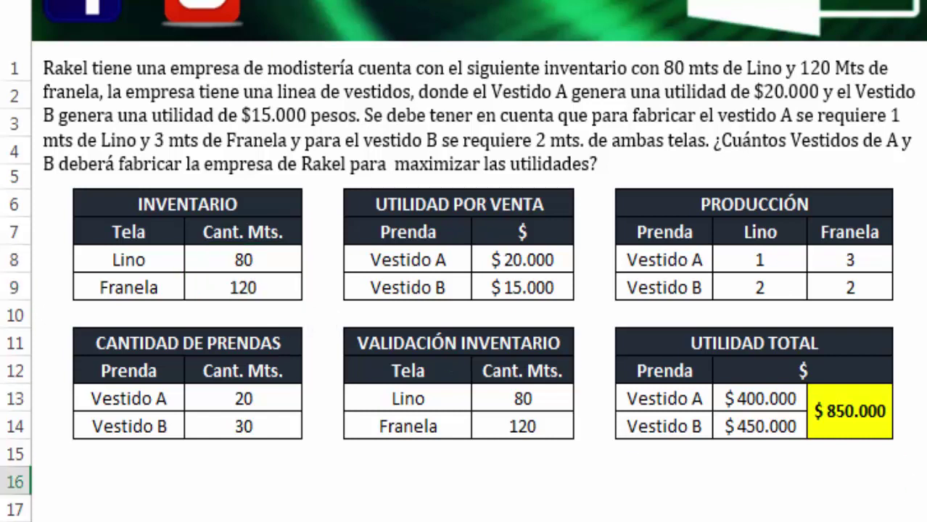
left_click(853, 398)
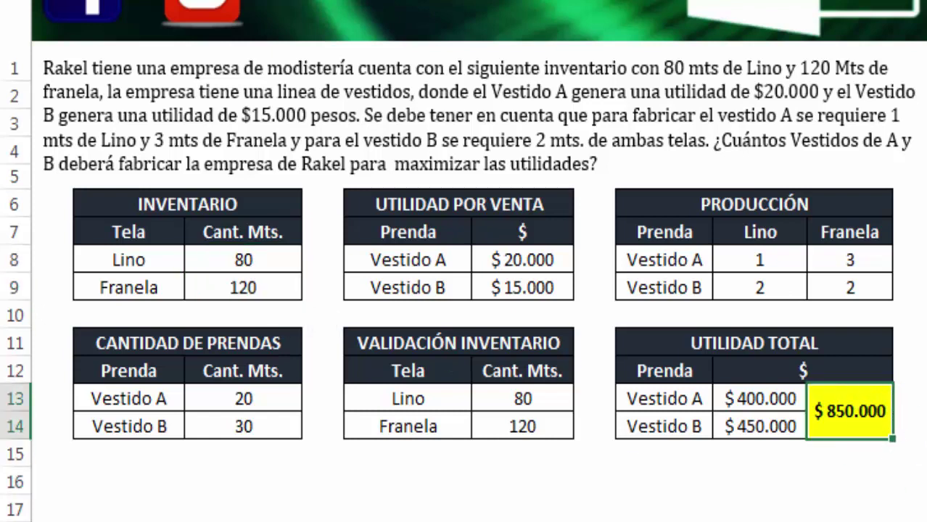
key("Right")
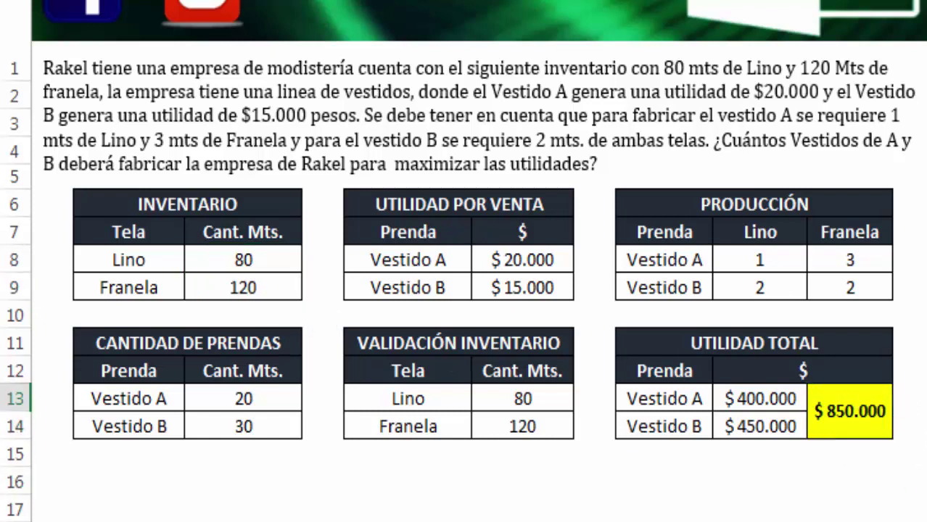